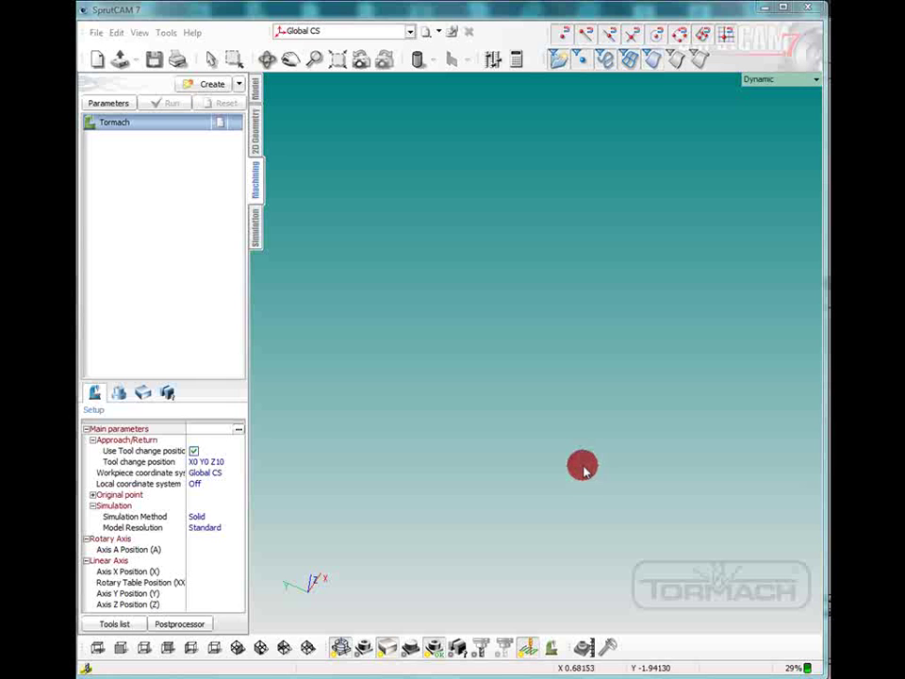
- In Top view of the 2D geometry, draw a radius-3 circle centred on the origin
{"action": "left_click", "coordinate": [254, 142]}
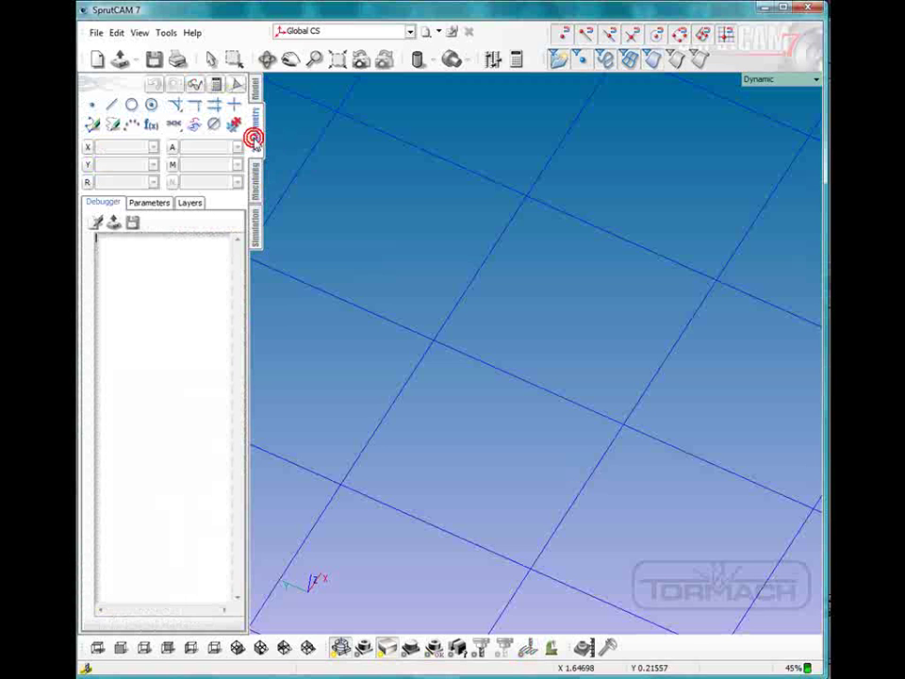
{"action": "left_click", "coordinate": [99, 648]}
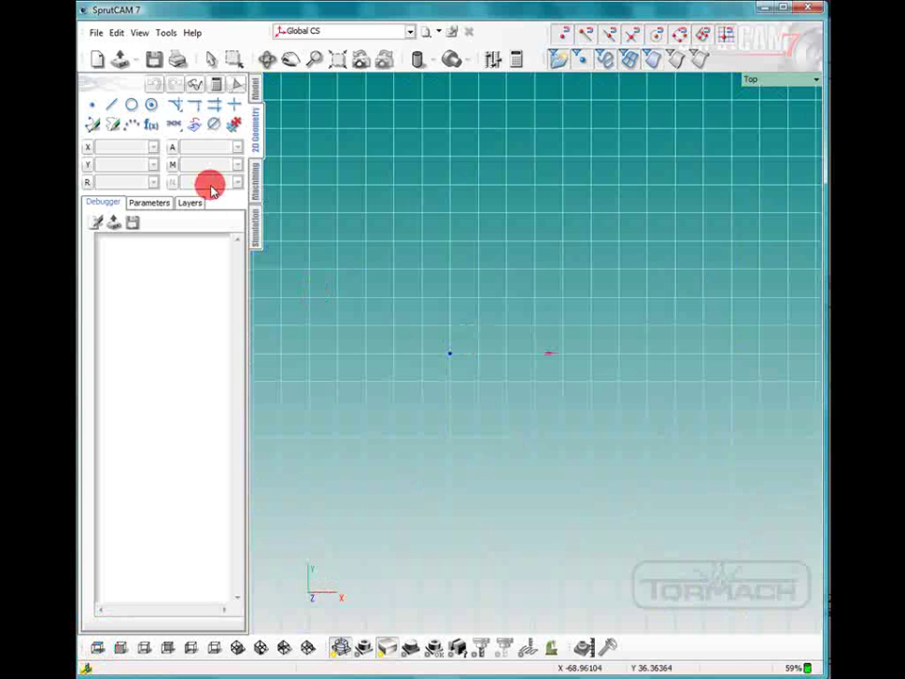
{"action": "left_click", "coordinate": [153, 105]}
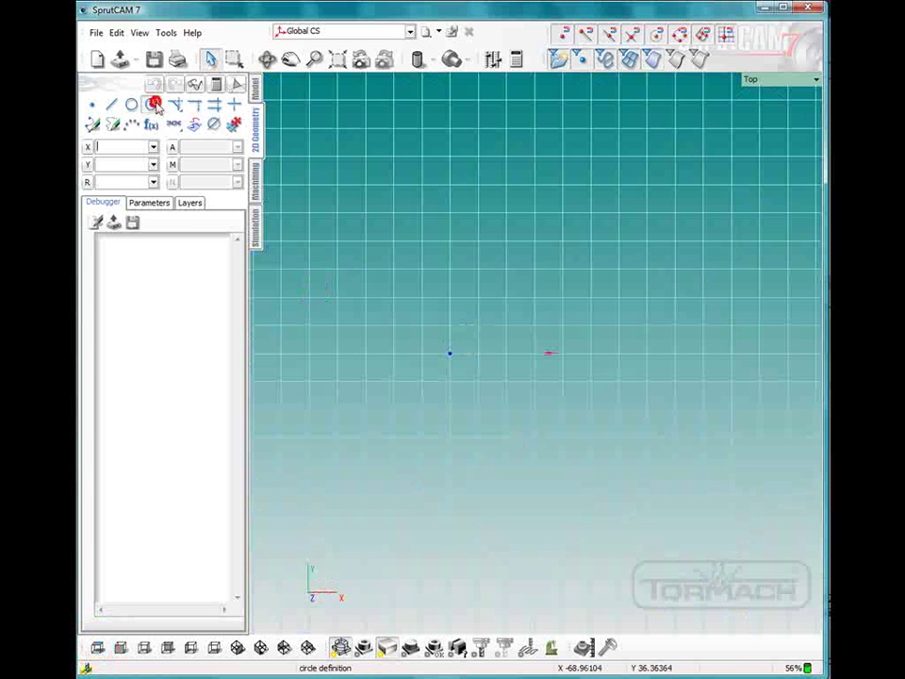
{"action": "left_click", "coordinate": [450, 355]}
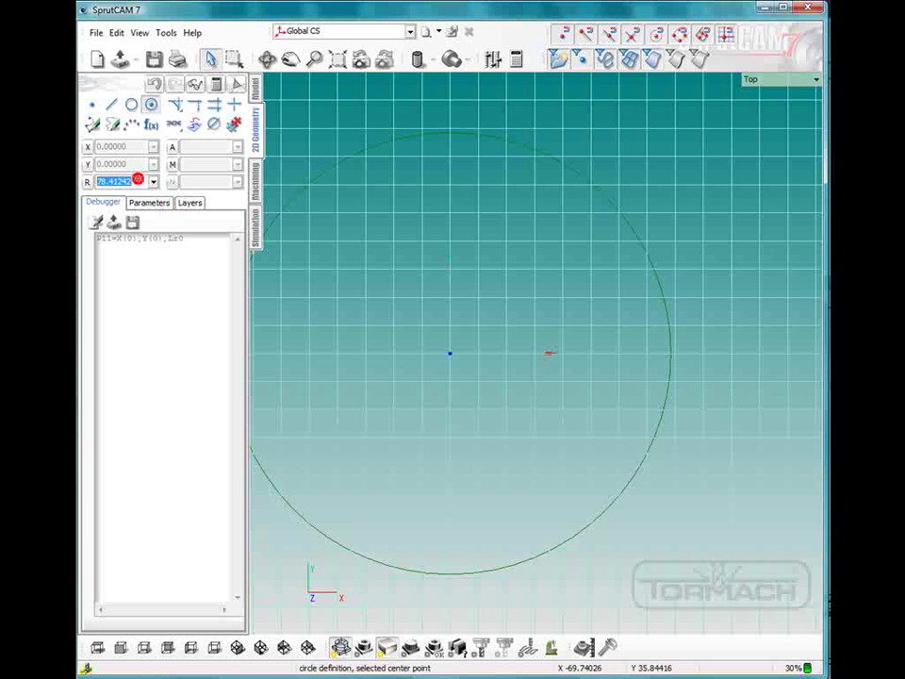
{"action": "type", "text": "3"}
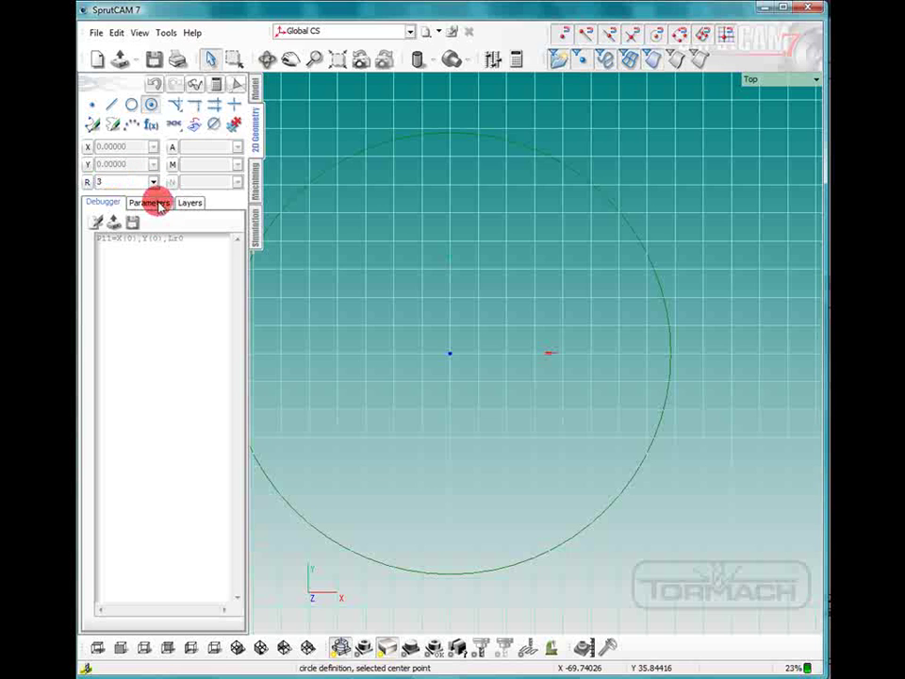
{"action": "key", "text": "Return"}
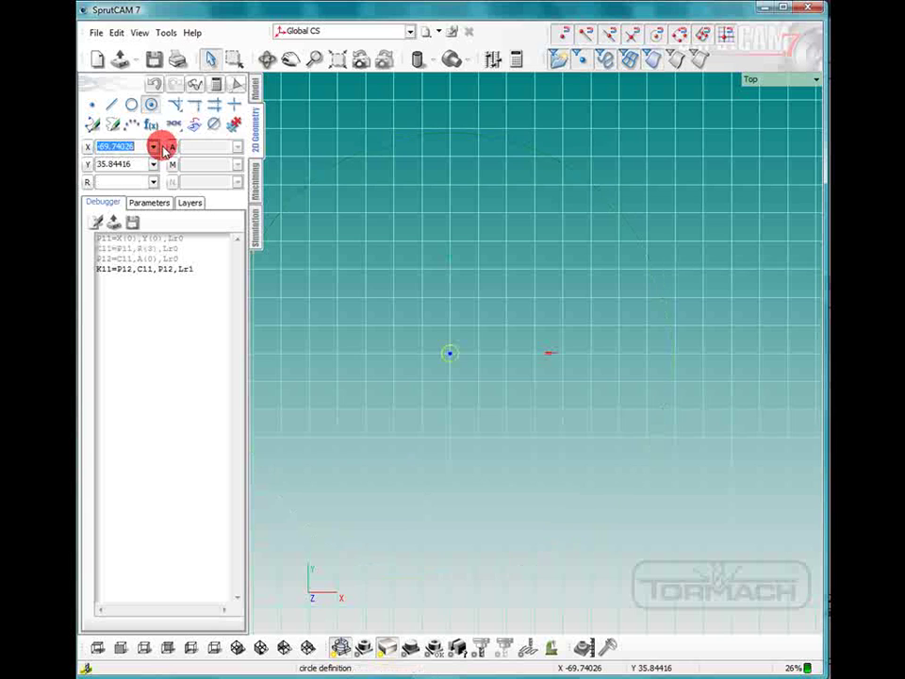
{"action": "scroll", "coordinate": [489, 368], "scroll_direction": "up", "scroll_amount": 5}
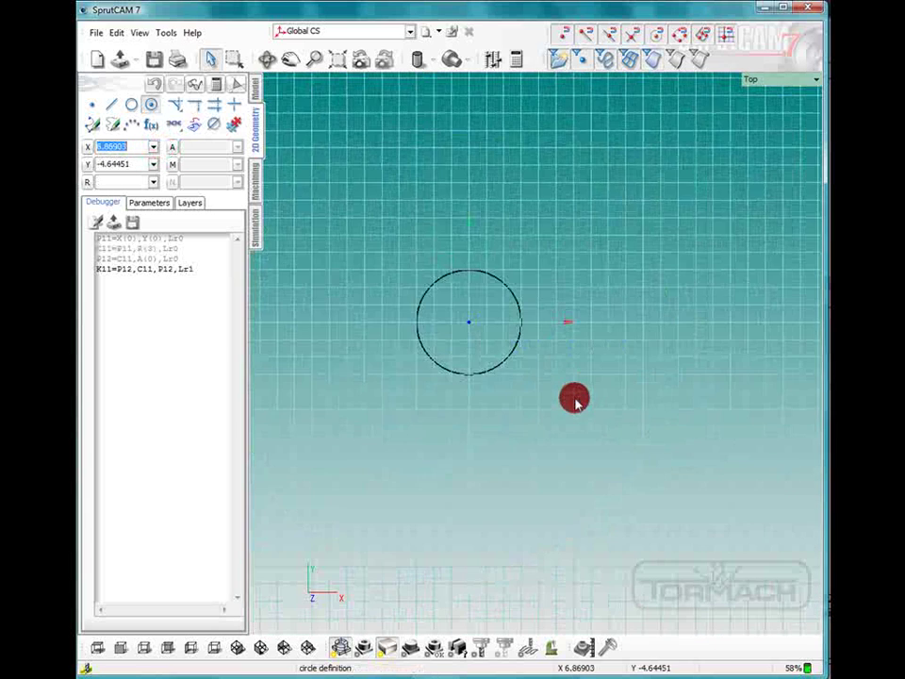
{"action": "scroll", "coordinate": [490, 354], "scroll_direction": "up", "scroll_amount": 3}
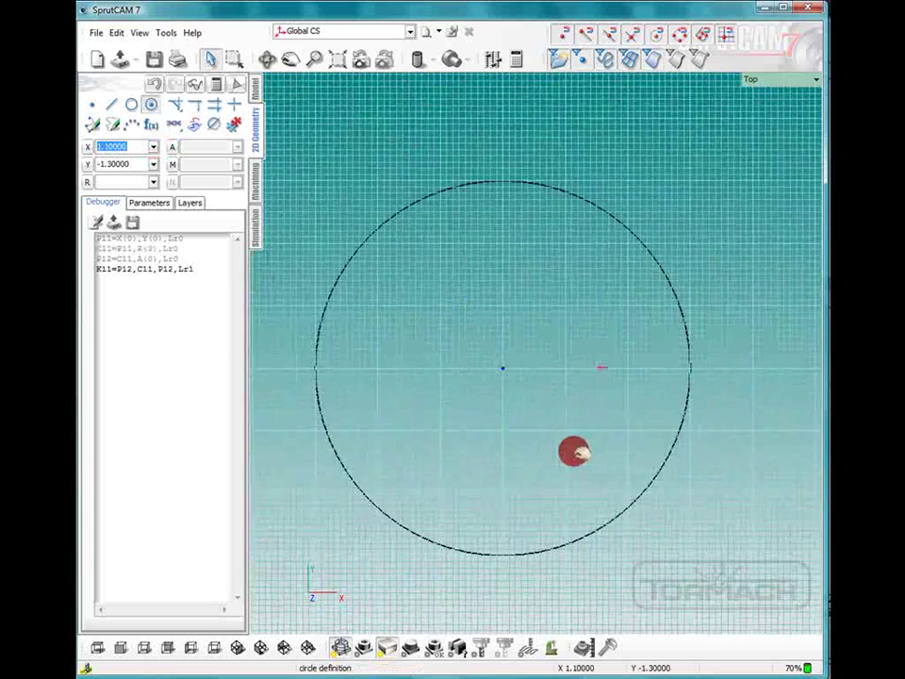
{"action": "scroll", "coordinate": [573, 452], "scroll_direction": "down", "scroll_amount": 5}
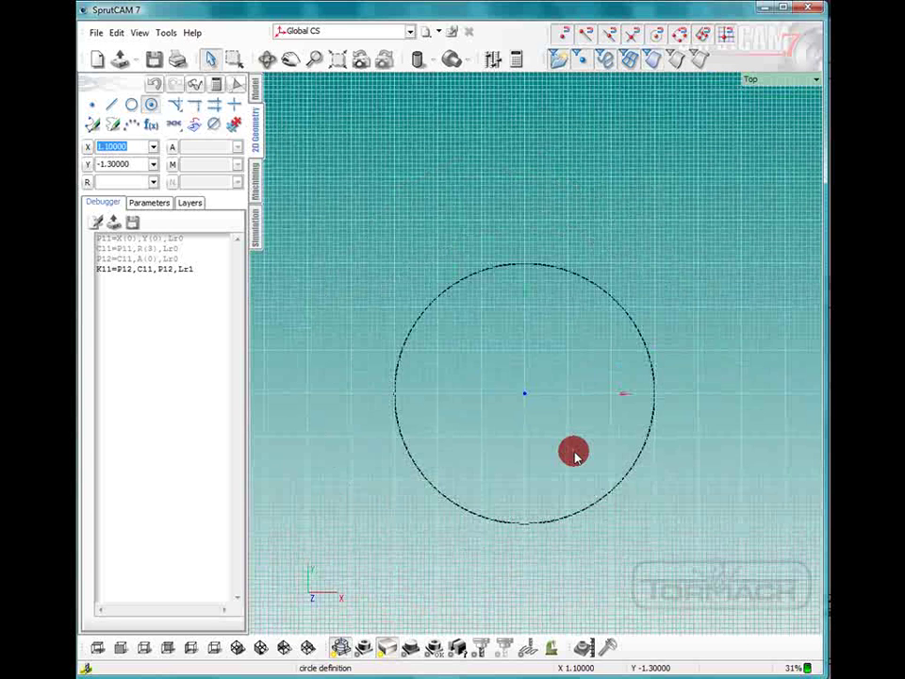
- Extrude the circle from level 0 to 1 to make the solid disc workpiece
{"action": "left_click", "coordinate": [254, 179]}
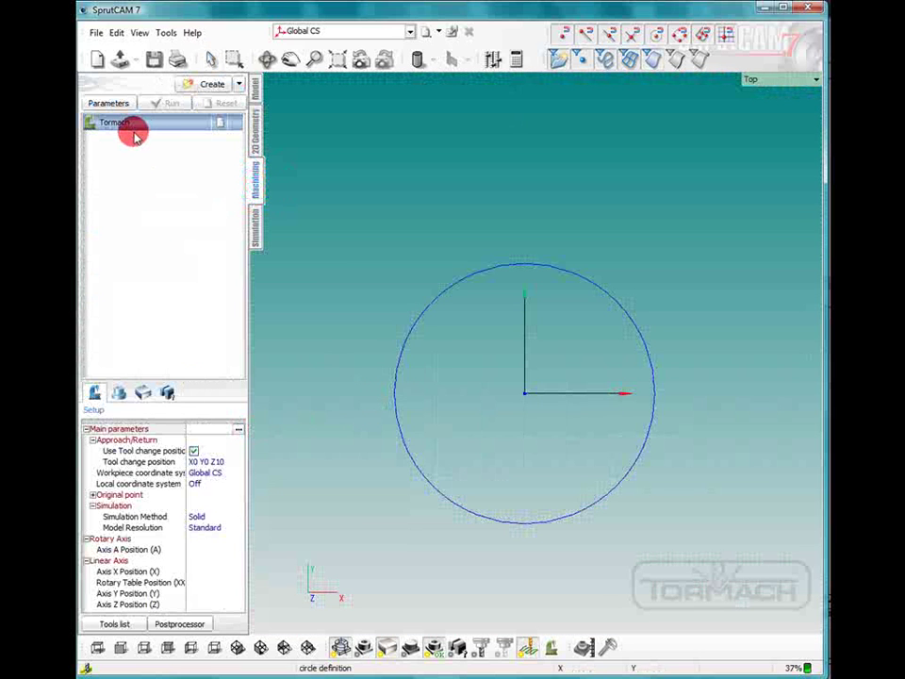
{"action": "left_click", "coordinate": [142, 392]}
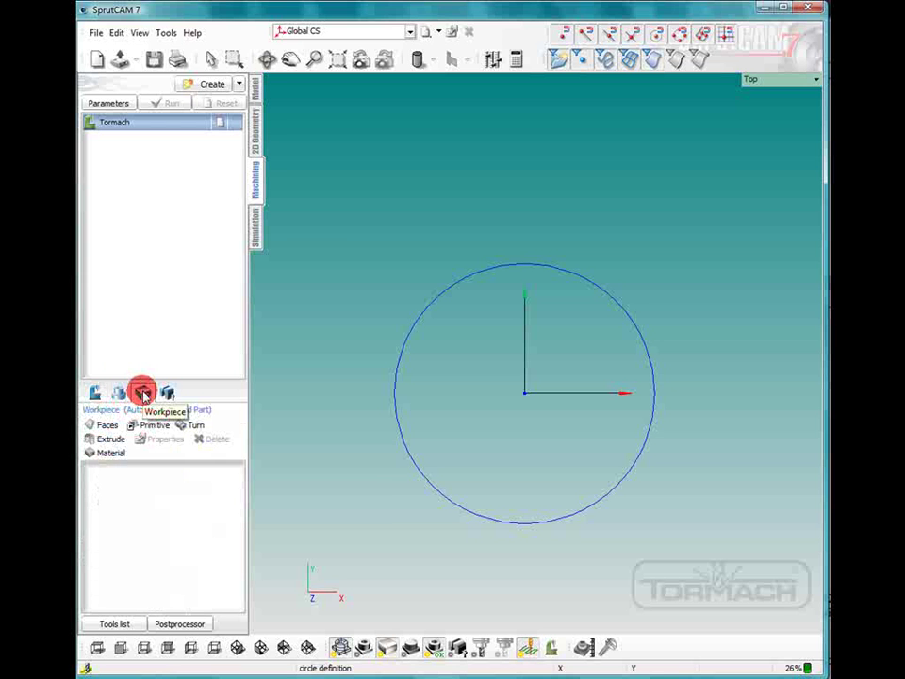
{"action": "left_click", "coordinate": [112, 440]}
{"action": "left_click", "coordinate": [445, 493]}
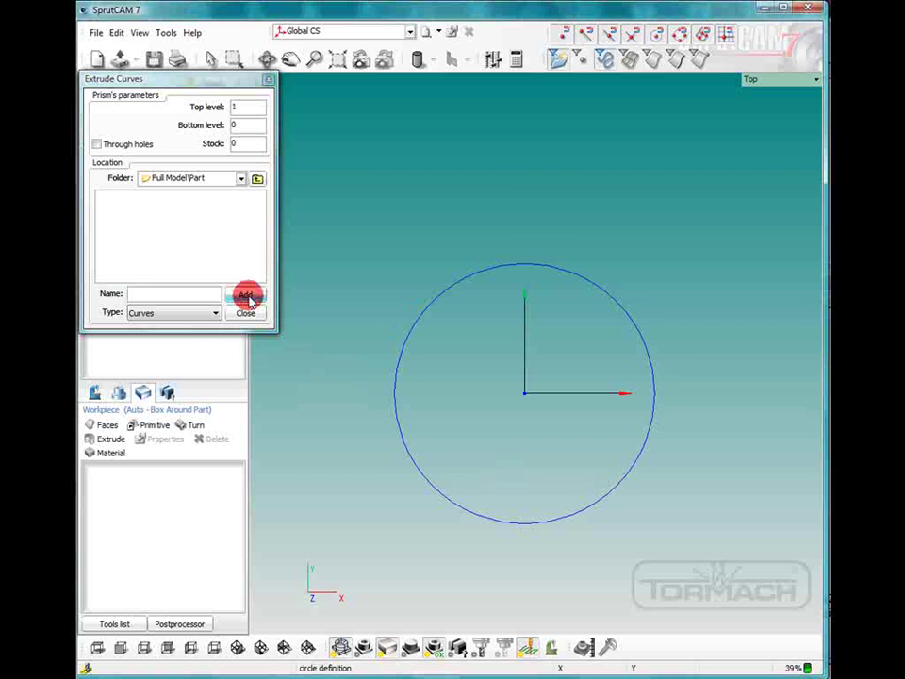
{"action": "left_click", "coordinate": [395, 416]}
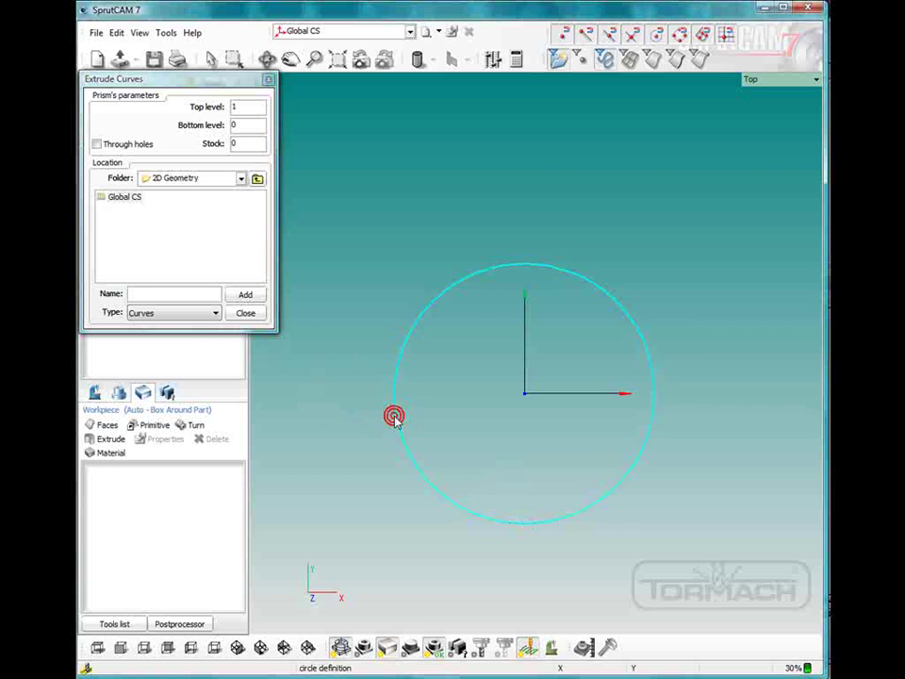
{"action": "left_click", "coordinate": [245, 294]}
{"action": "right_click_drag", "start_coordinate": [358, 423], "coordinate": [345, 309]}
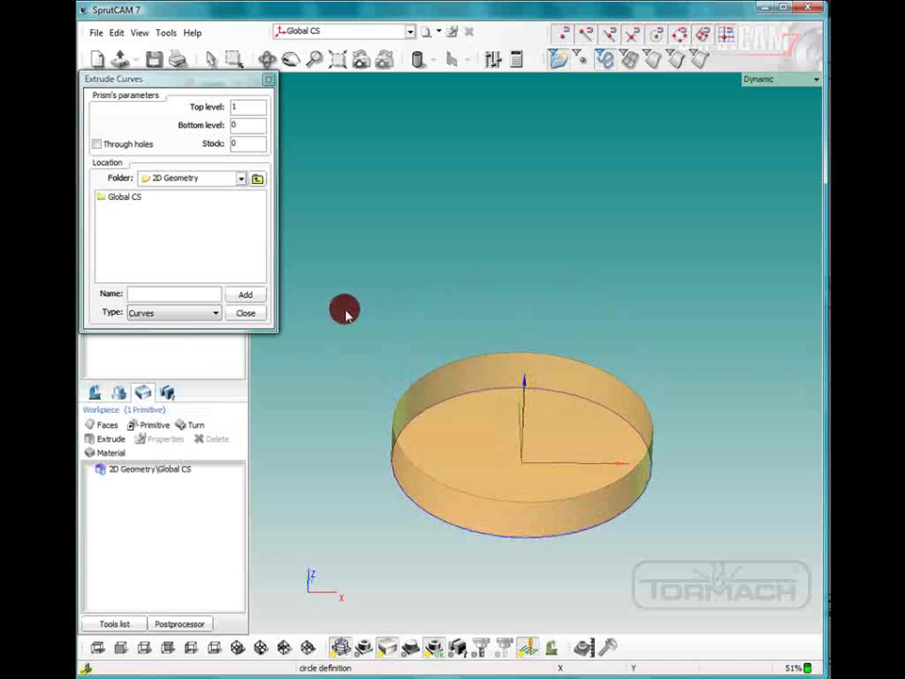
- In the disc workpiece's properties, enter Max Z 0 and Min Z 1
{"action": "left_click", "coordinate": [245, 312]}
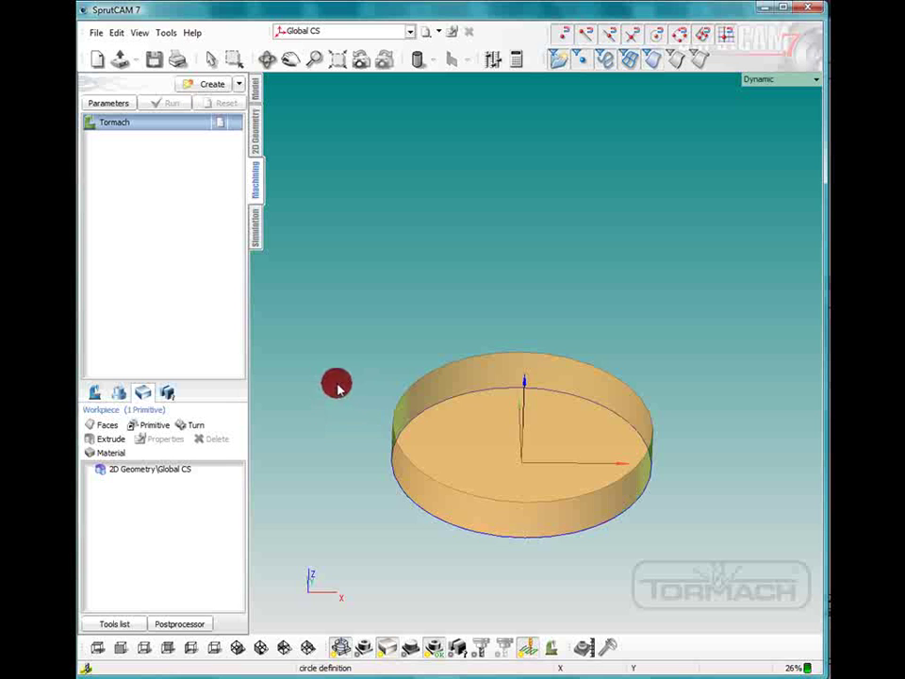
{"action": "left_click", "coordinate": [505, 420]}
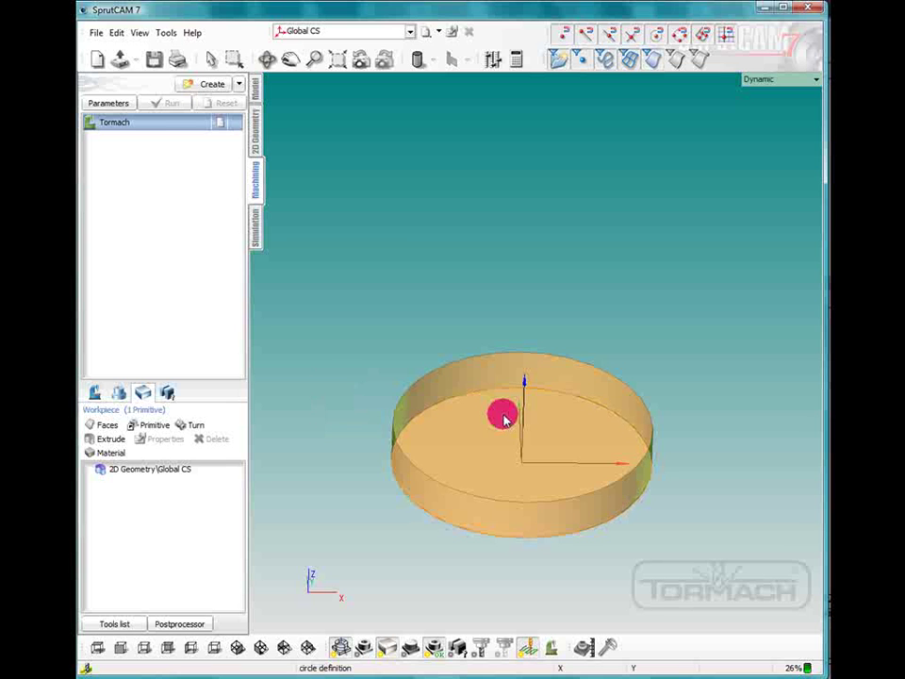
{"action": "double_click", "coordinate": [141, 469]}
{"action": "left_click_drag", "start_coordinate": [131, 155], "coordinate": [557, 142]}
{"action": "left_click", "coordinate": [609, 218]}
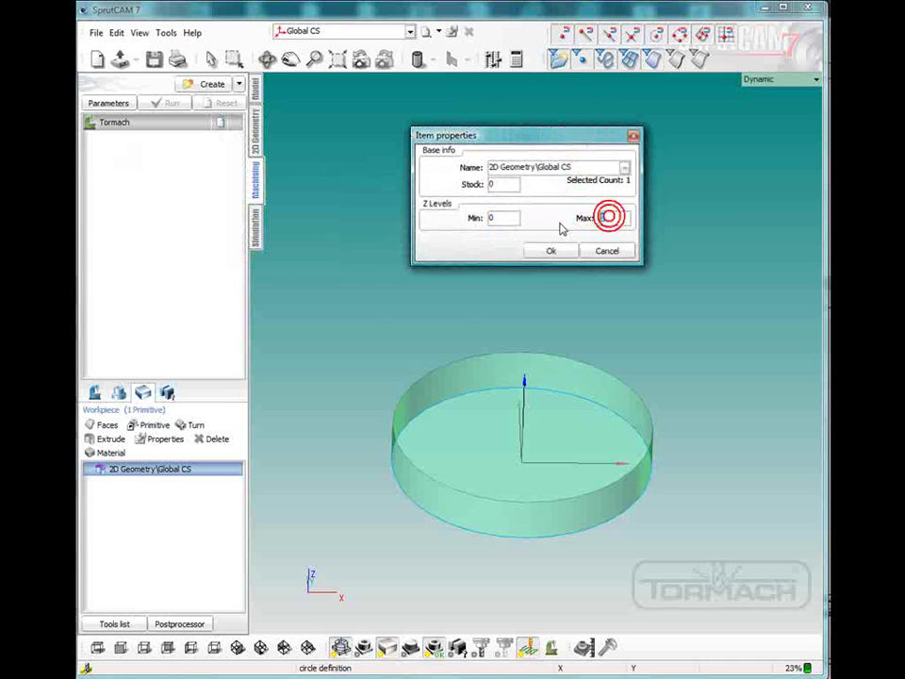
{"action": "type", "text": "0"}
{"action": "left_click", "coordinate": [491, 216]}
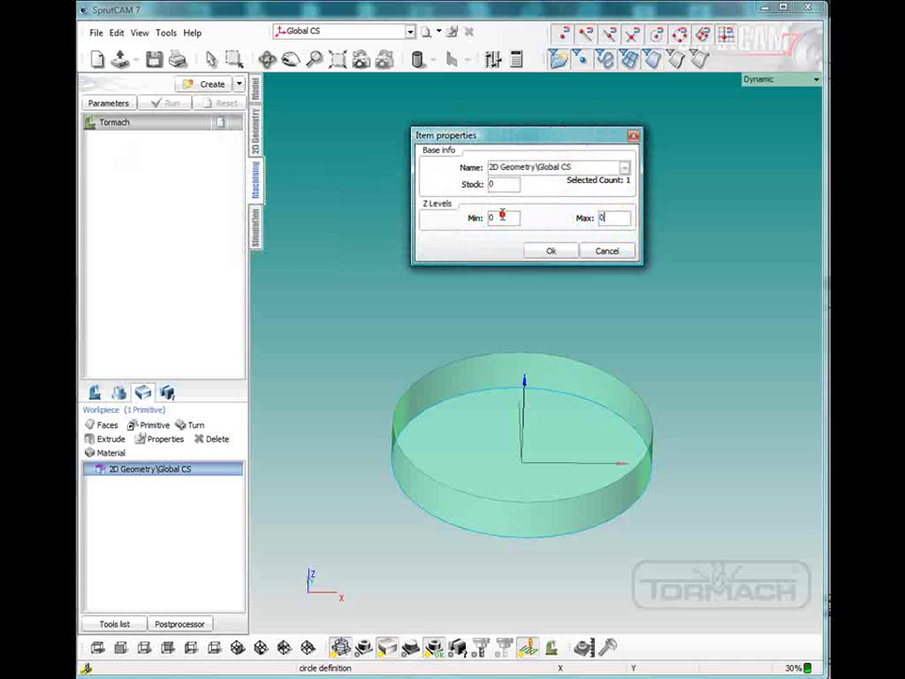
{"action": "type", "text": "1"}
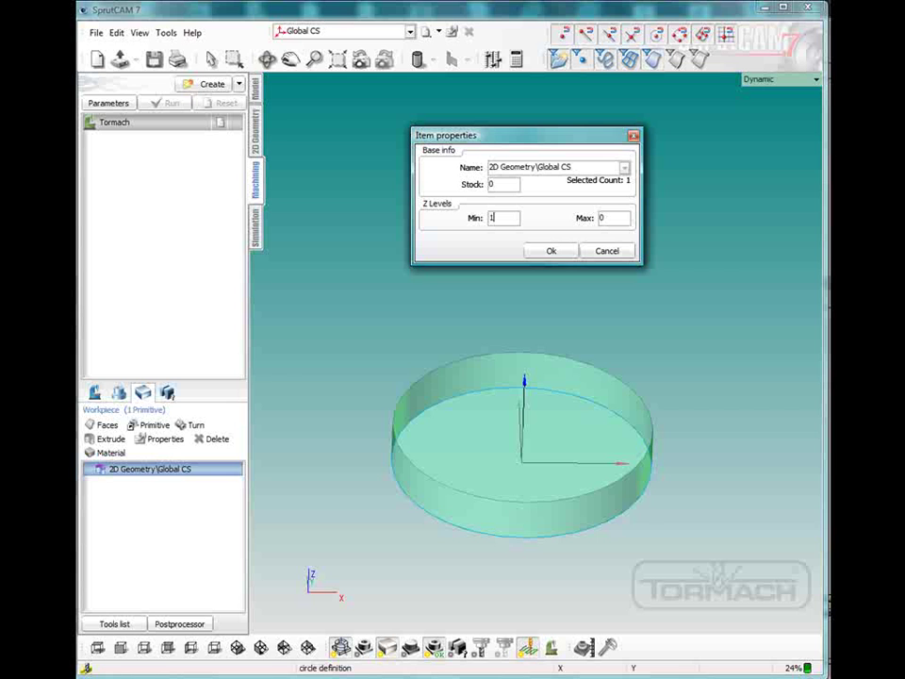
{"action": "left_click", "coordinate": [553, 251]}
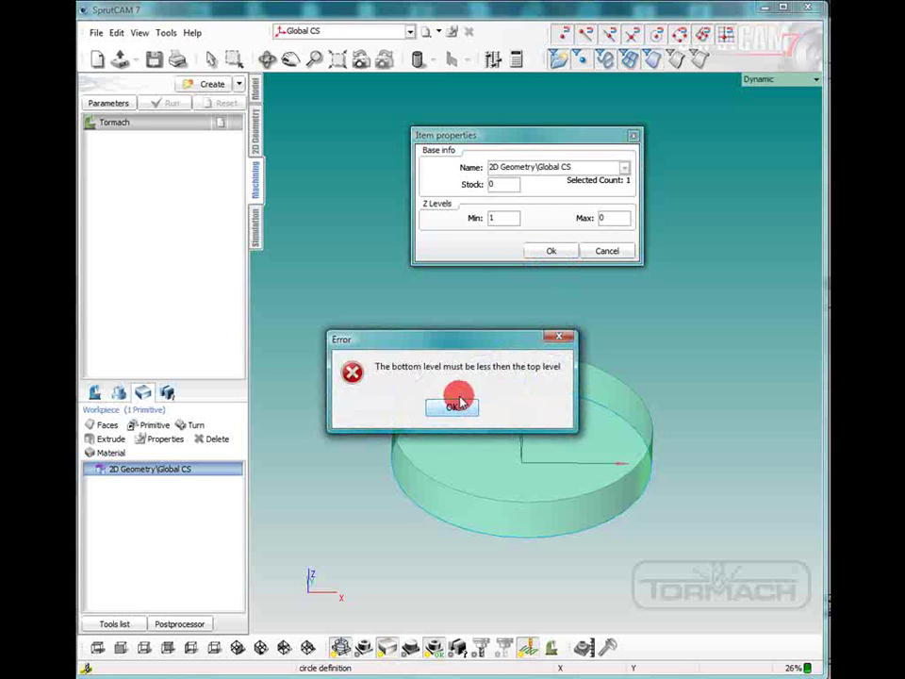
- Dismiss the level-order error, correct Min Z to -1, and apply the levels
{"action": "left_click", "coordinate": [455, 403]}
{"action": "left_click", "coordinate": [499, 219]}
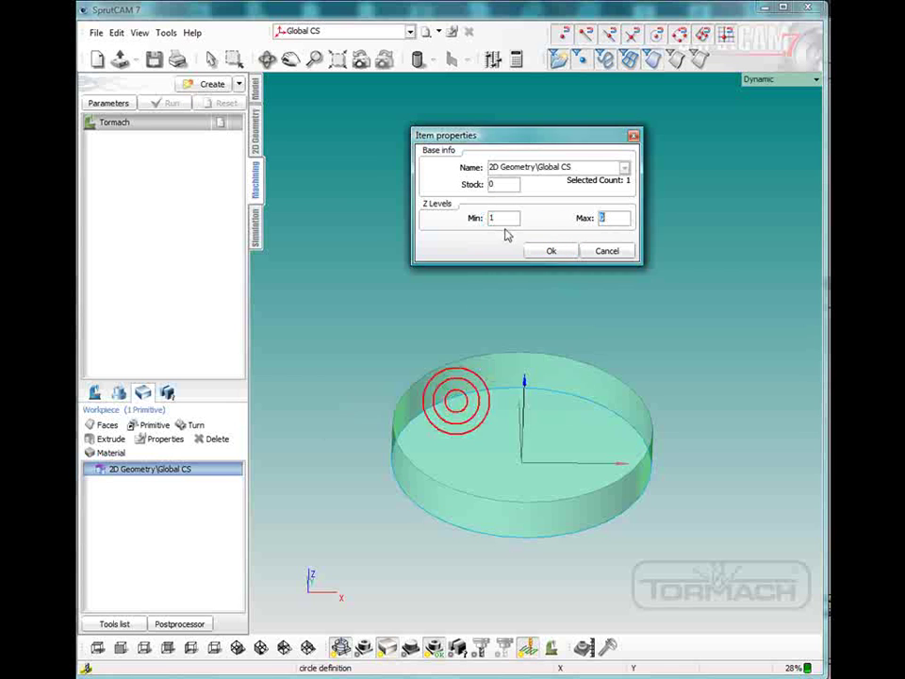
{"action": "double_click", "coordinate": [489, 218]}
{"action": "type", "text": "-1"}
{"action": "left_click", "coordinate": [485, 58]}
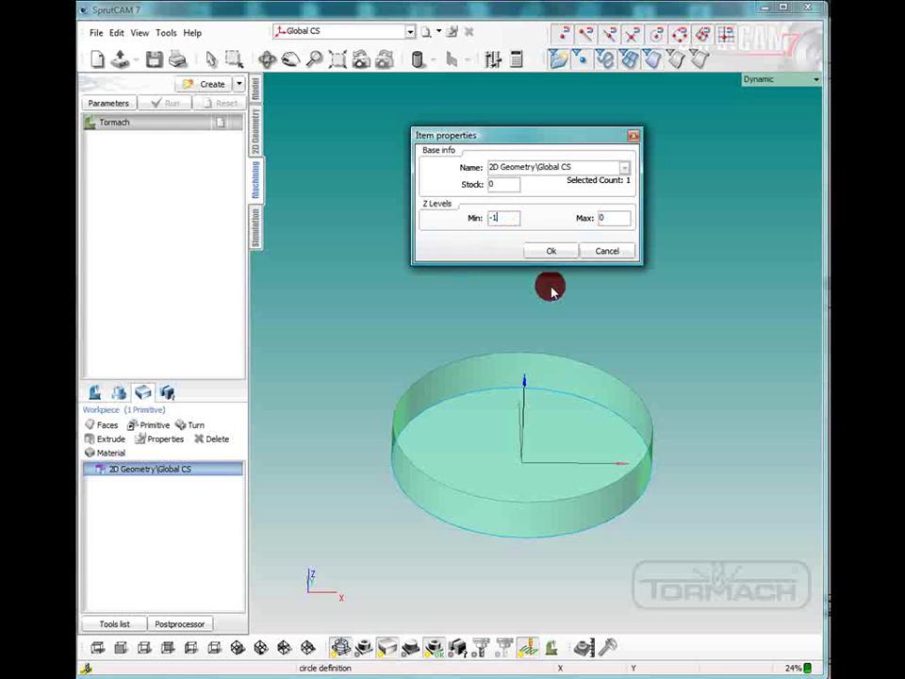
{"action": "left_click", "coordinate": [551, 250]}
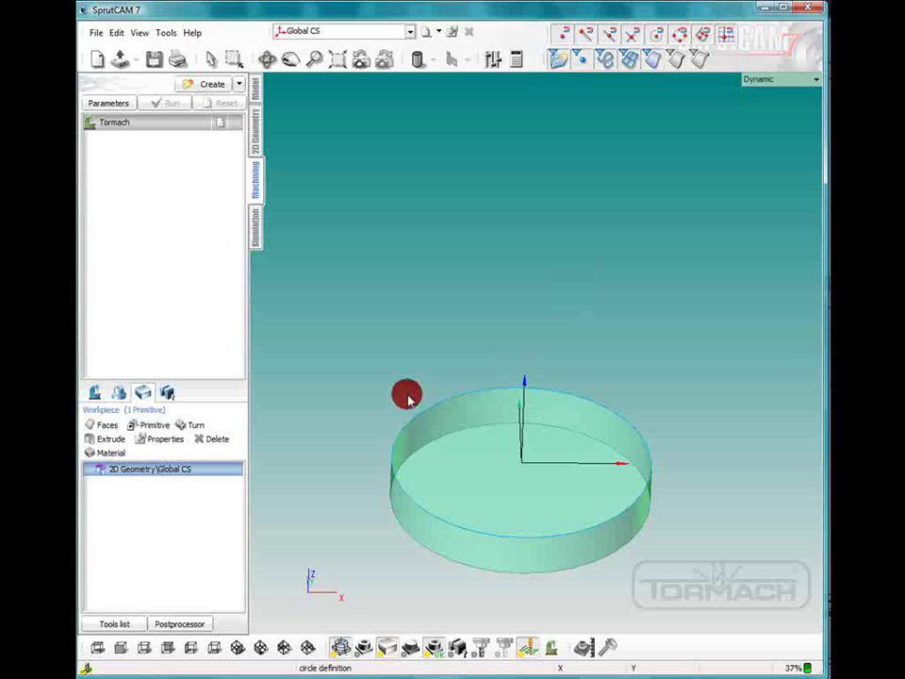
- Add a Finishing > 2D Contouring operation and select it in the operation tree
{"action": "mouse_move", "coordinate": [402, 411]}
{"action": "left_mouse_down"}
{"action": "mouse_move", "coordinate": [402, 390]}
{"action": "mouse_move", "coordinate": [415, 429]}
{"action": "mouse_move", "coordinate": [404, 461]}
{"action": "mouse_move", "coordinate": [410, 517]}
{"action": "mouse_move", "coordinate": [418, 502]}
{"action": "left_mouse_up"}
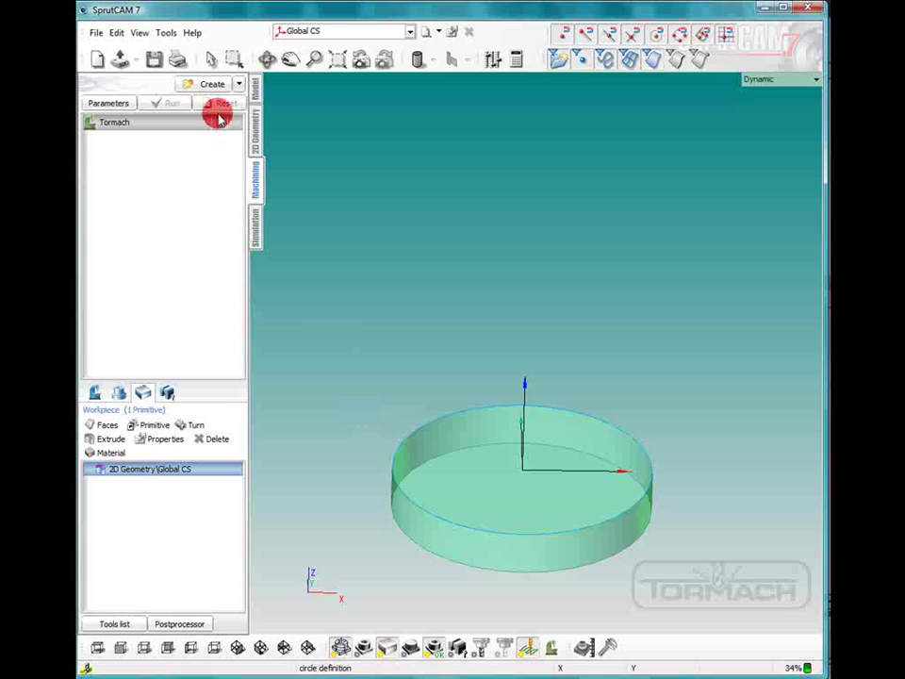
{"action": "left_click", "coordinate": [239, 84]}
{"action": "left_click", "coordinate": [266, 118]}
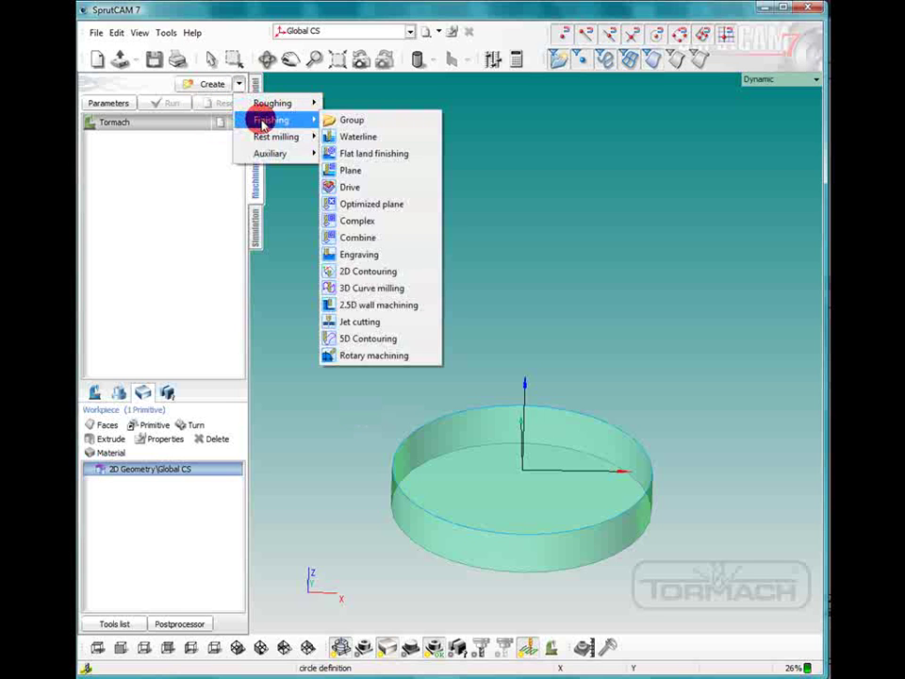
{"action": "left_click", "coordinate": [381, 271]}
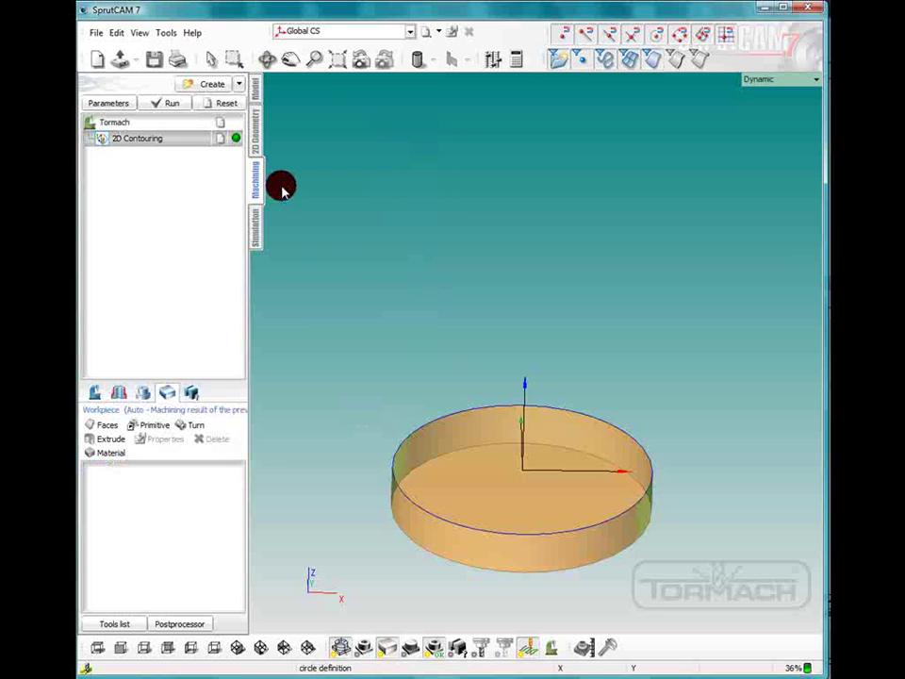
{"action": "left_click", "coordinate": [151, 139]}
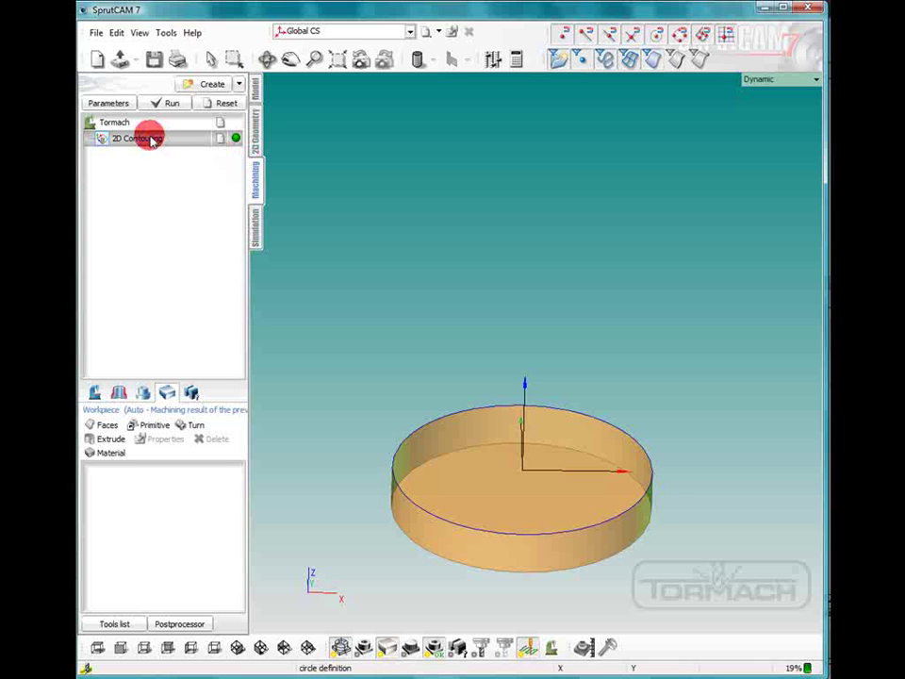
- Make the 2D Contouring tool a negative-radius mill named '.125 Radius Cutter'
{"action": "double_click", "coordinate": [151, 138]}
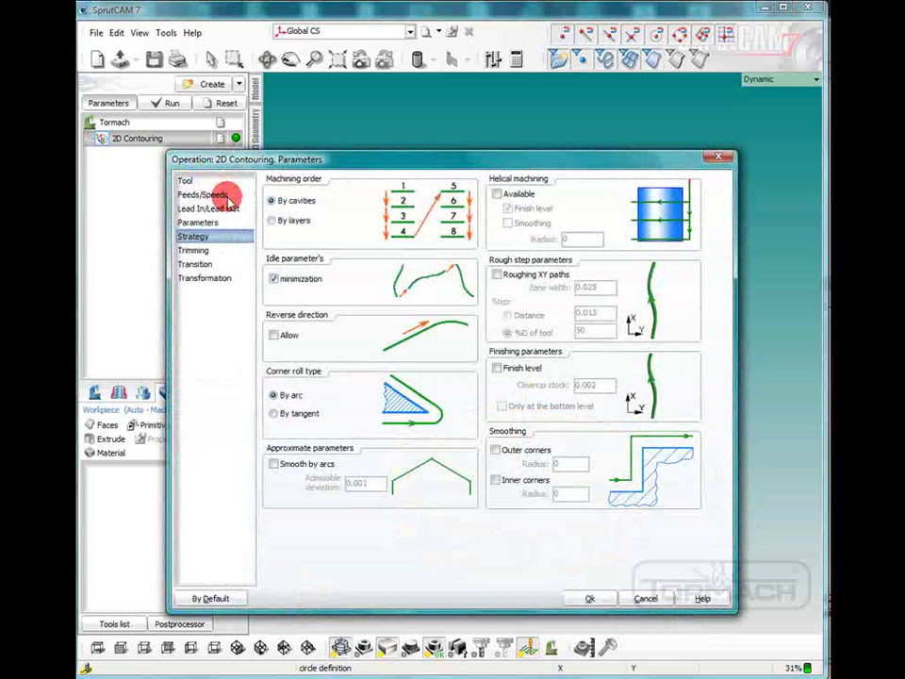
{"action": "left_click", "coordinate": [186, 181]}
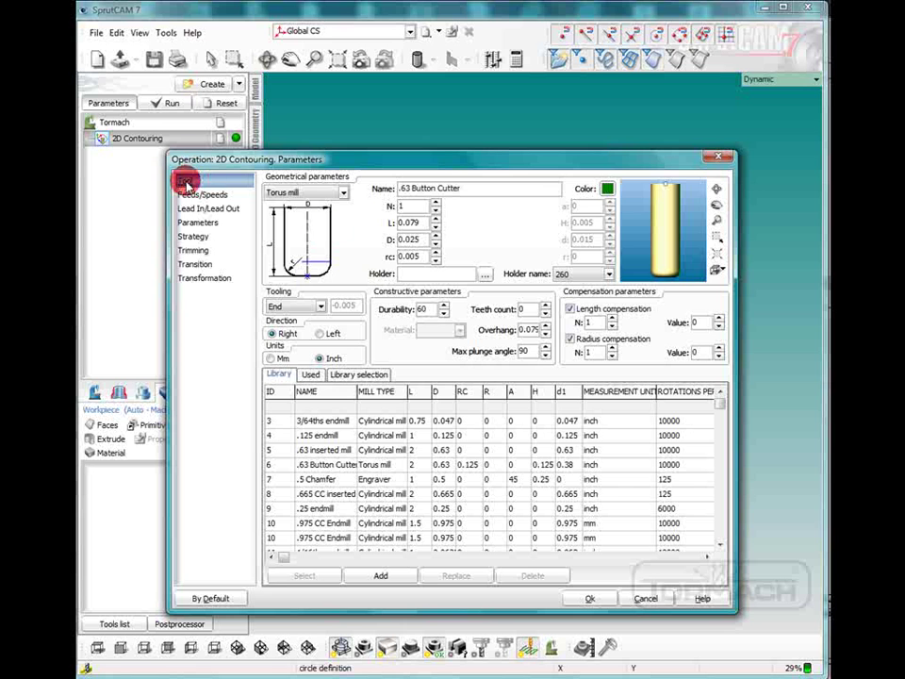
{"action": "left_click", "coordinate": [344, 191]}
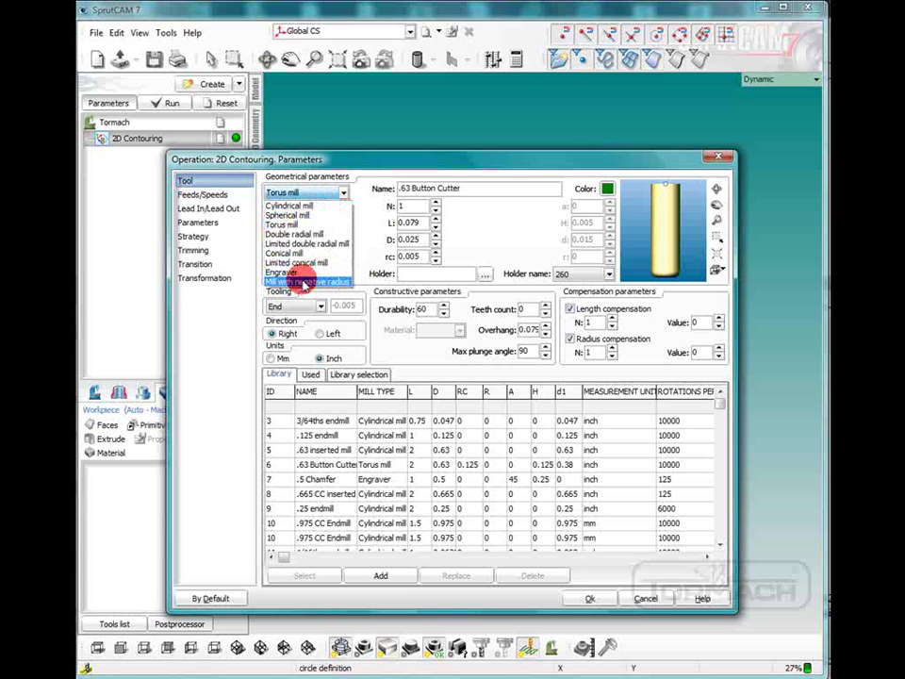
{"action": "left_click", "coordinate": [298, 281]}
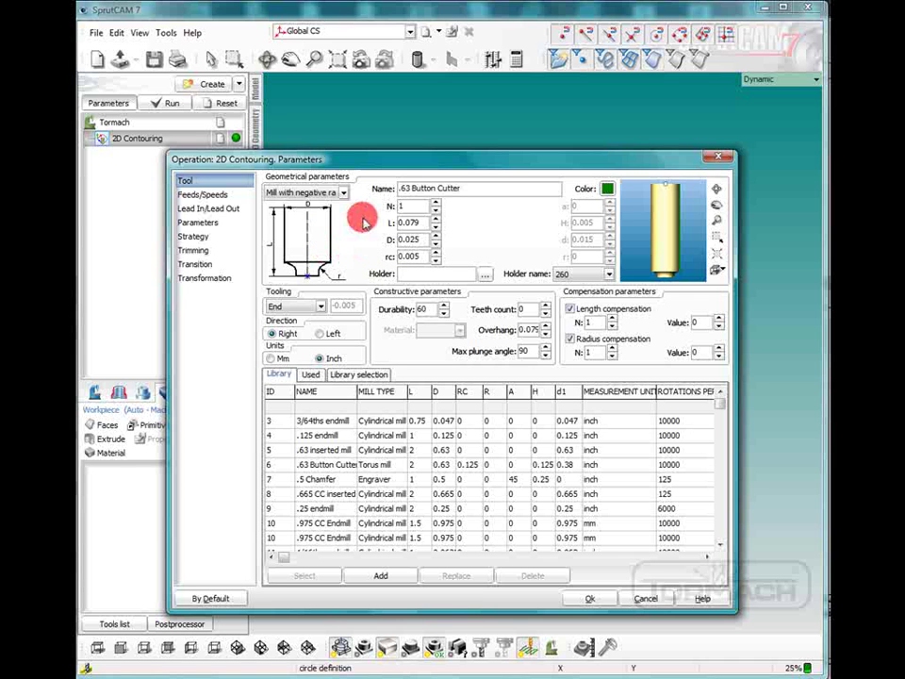
{"action": "double_click", "coordinate": [469, 186]}
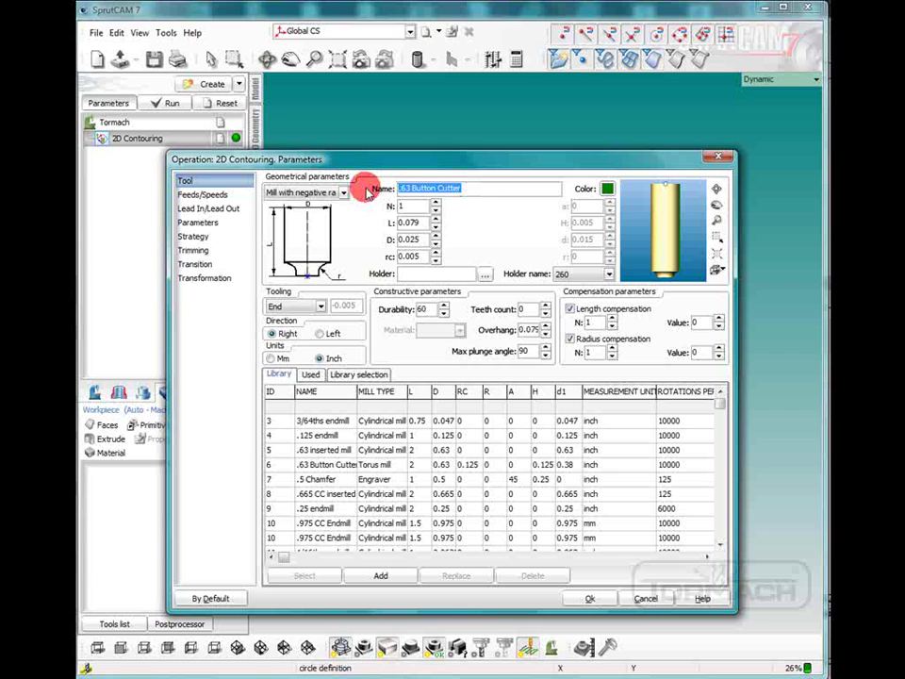
{"action": "type", "text": ".1"}
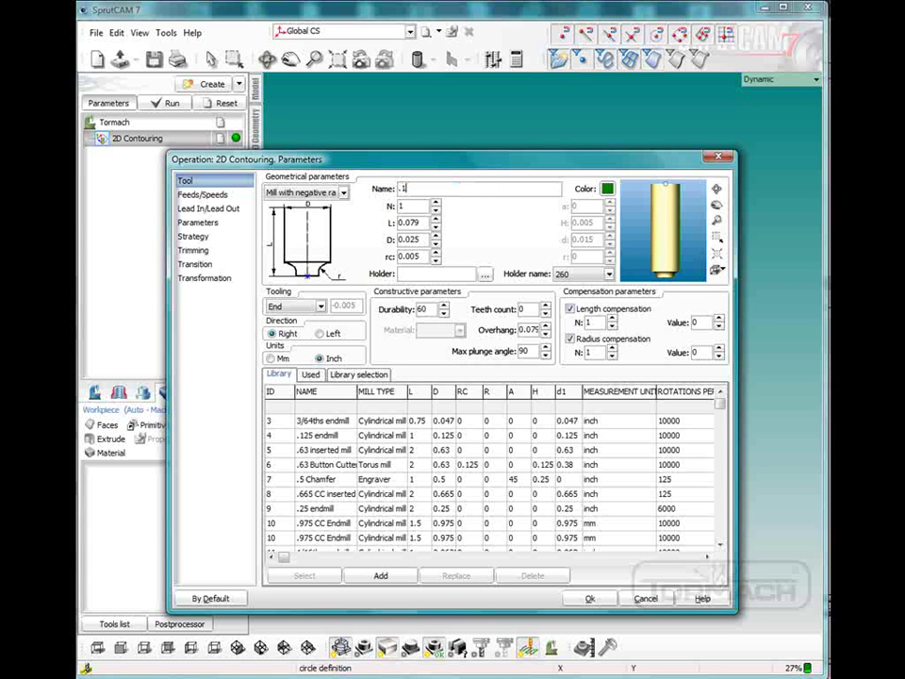
{"action": "type", "text": "25 Radius e"}
{"action": "key", "text": "BackSpace"}
{"action": "key", "text": "BackSpace"}
{"action": "type", "text": "Cut"}
- Set the tool length to 1, diameter to .5 and corner radius rc to .125
{"action": "double_click", "coordinate": [407, 222]}
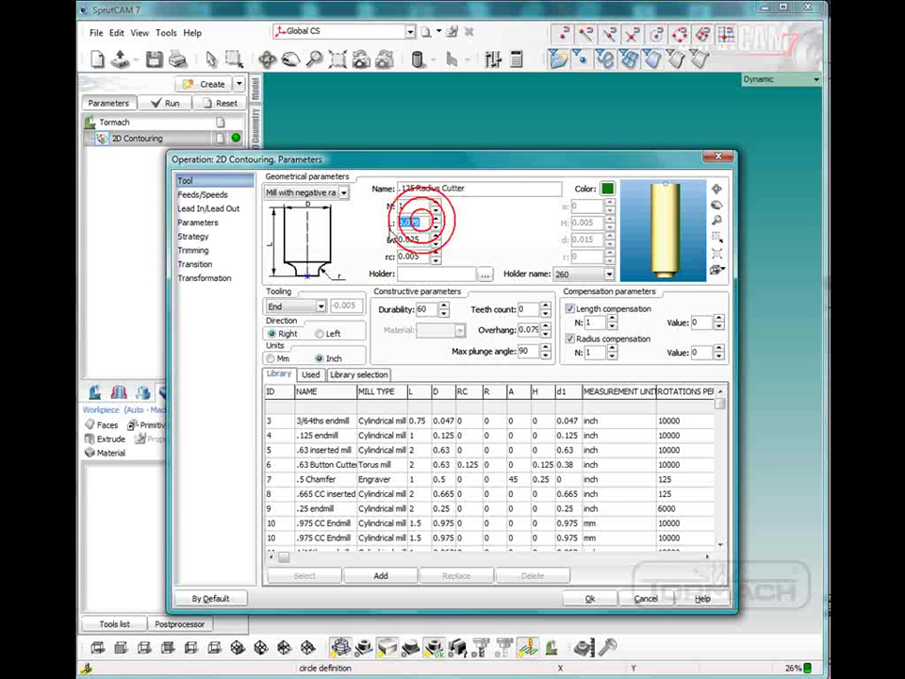
{"action": "type", "text": "1"}
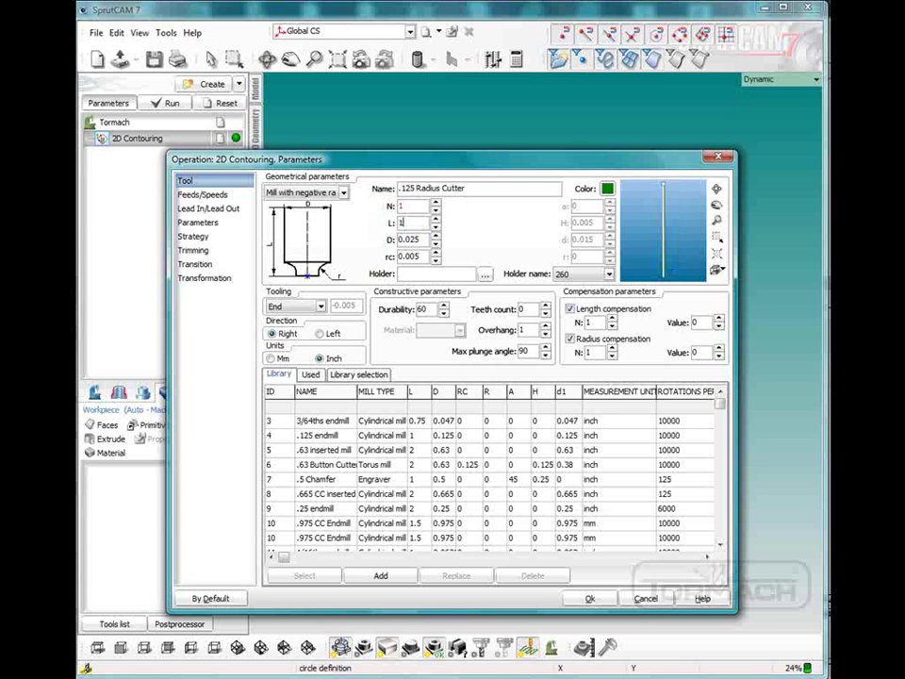
{"action": "double_click", "coordinate": [407, 240]}
{"action": "type", "text": ".5"}
{"action": "double_click", "coordinate": [422, 255]}
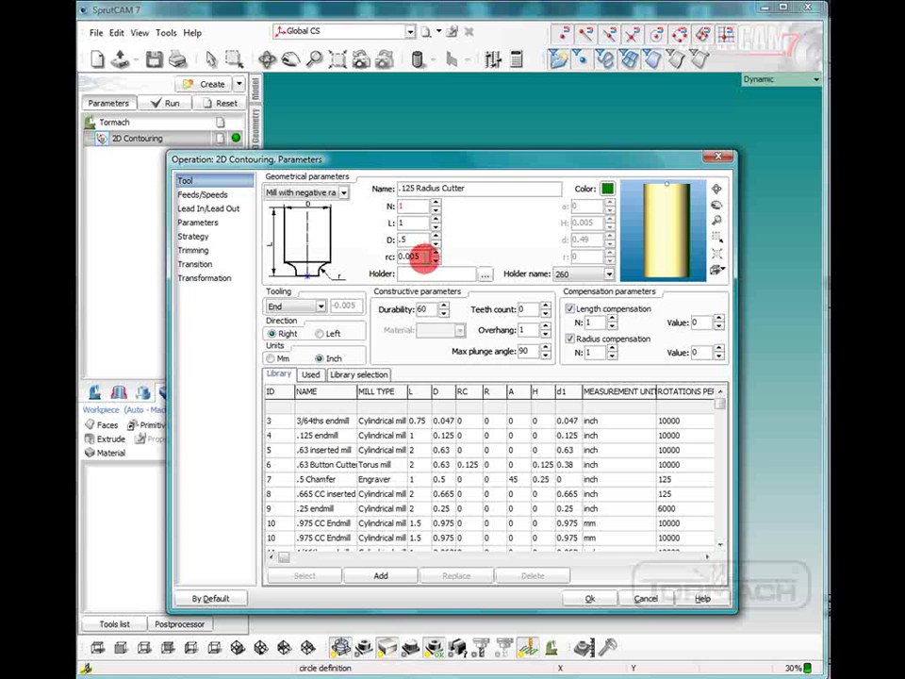
{"action": "type", "text": ".125"}
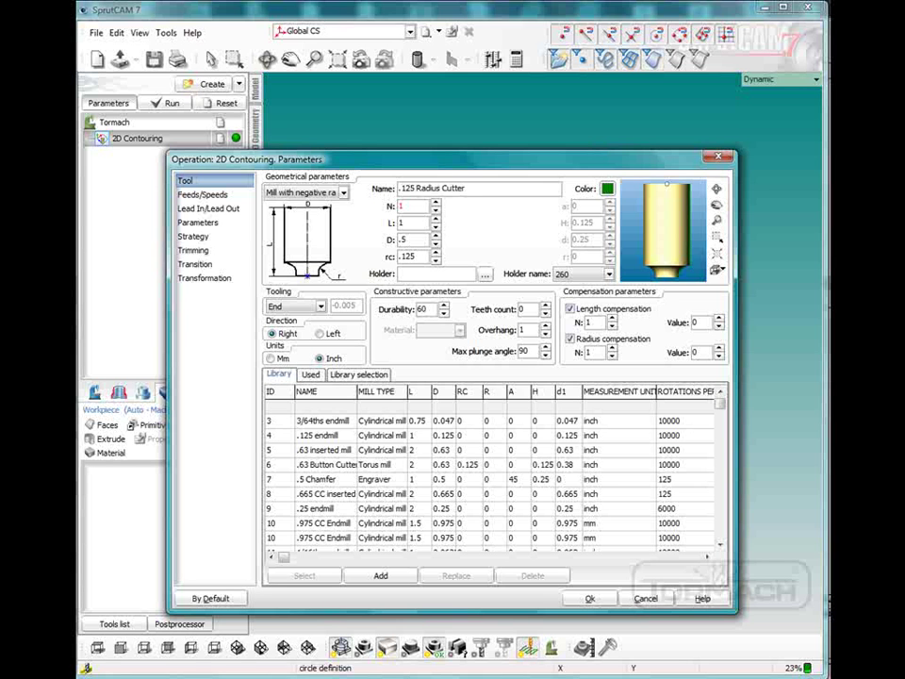
{"action": "left_click", "coordinate": [356, 249]}
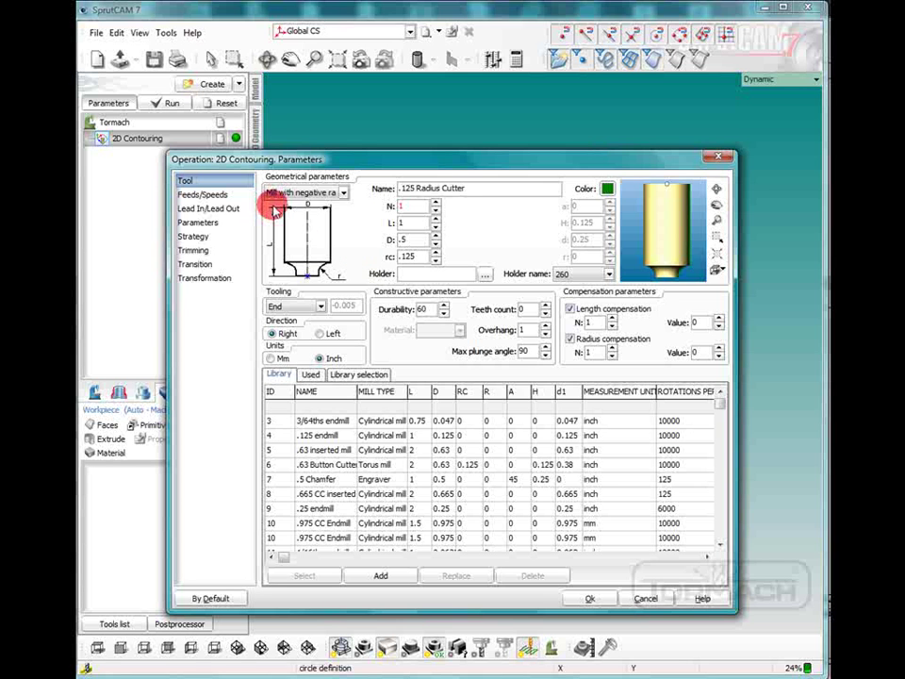
{"action": "left_click", "coordinate": [213, 195]}
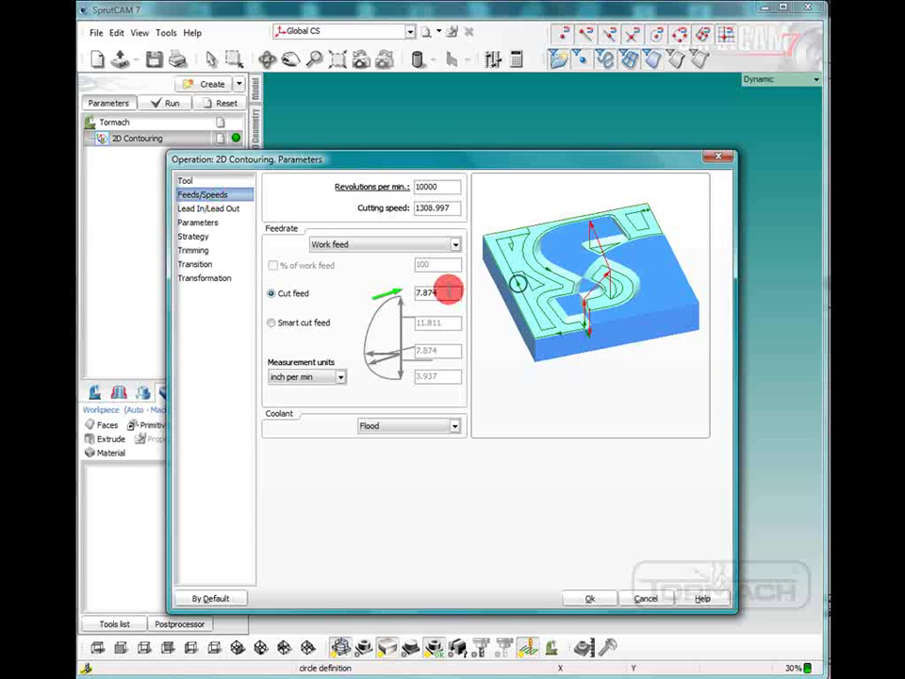
- Set the cut feed to 40 inch/min and approach from a safe level of .05
{"action": "double_click", "coordinate": [445, 292]}
{"action": "type", "text": "40"}
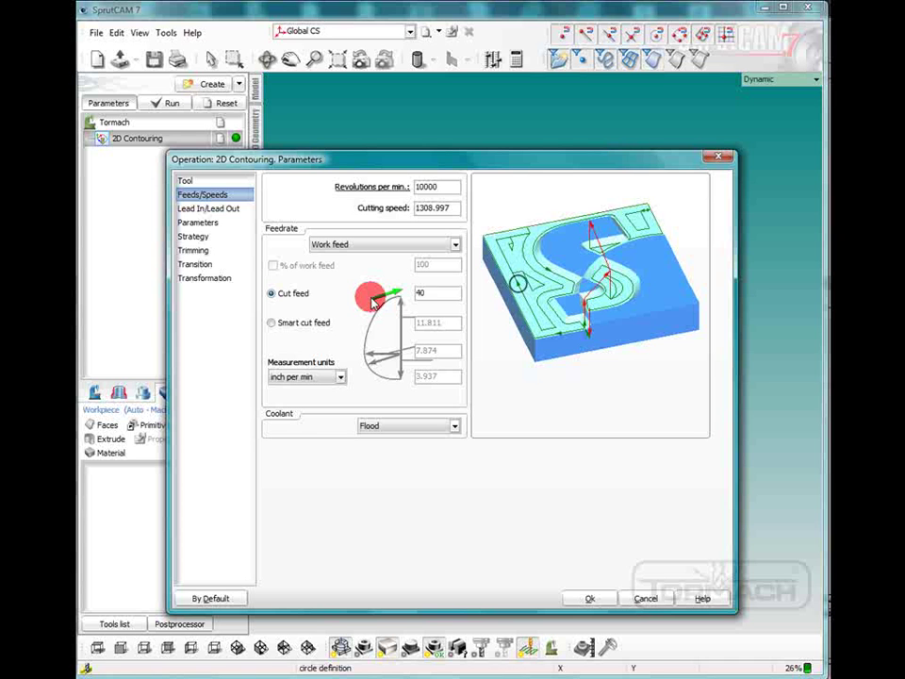
{"action": "left_click", "coordinate": [222, 209]}
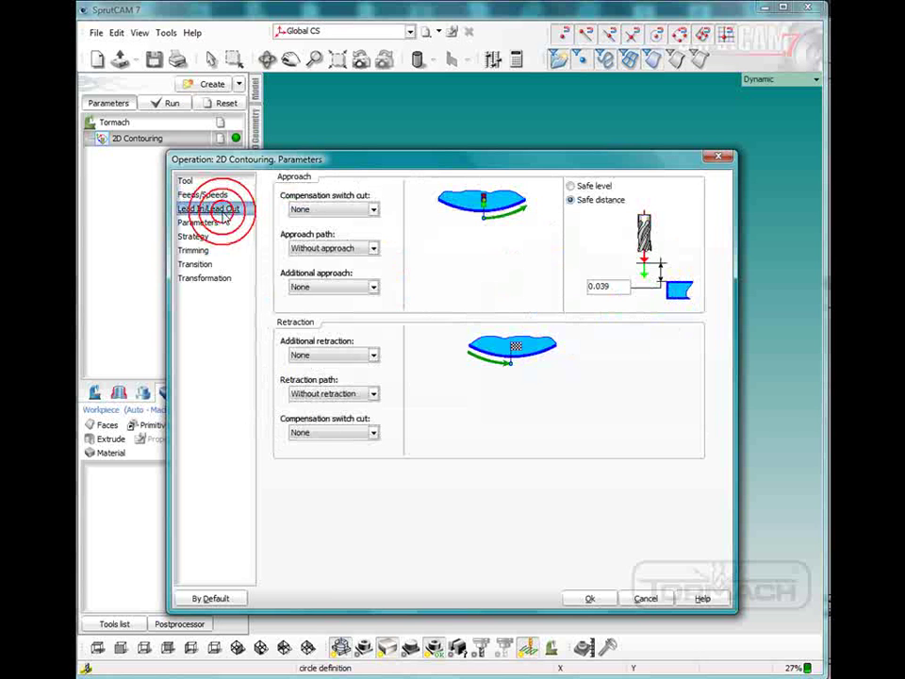
{"action": "left_click", "coordinate": [569, 185]}
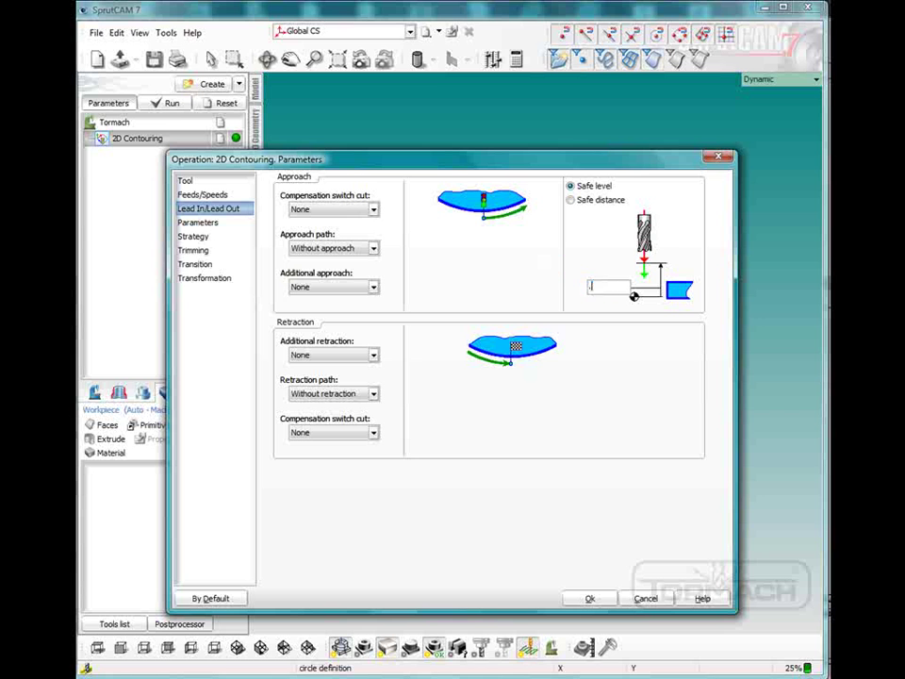
{"action": "left_click", "coordinate": [236, 223]}
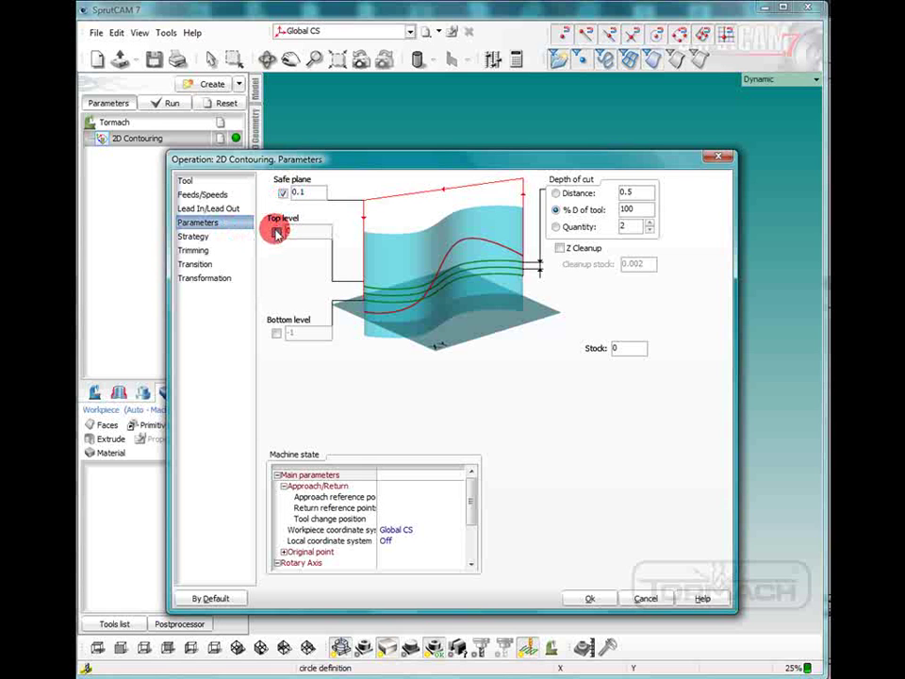
- Enable top level 0 and bottom level -.123, cutting in a single depth pass
{"action": "left_click", "coordinate": [275, 230]}
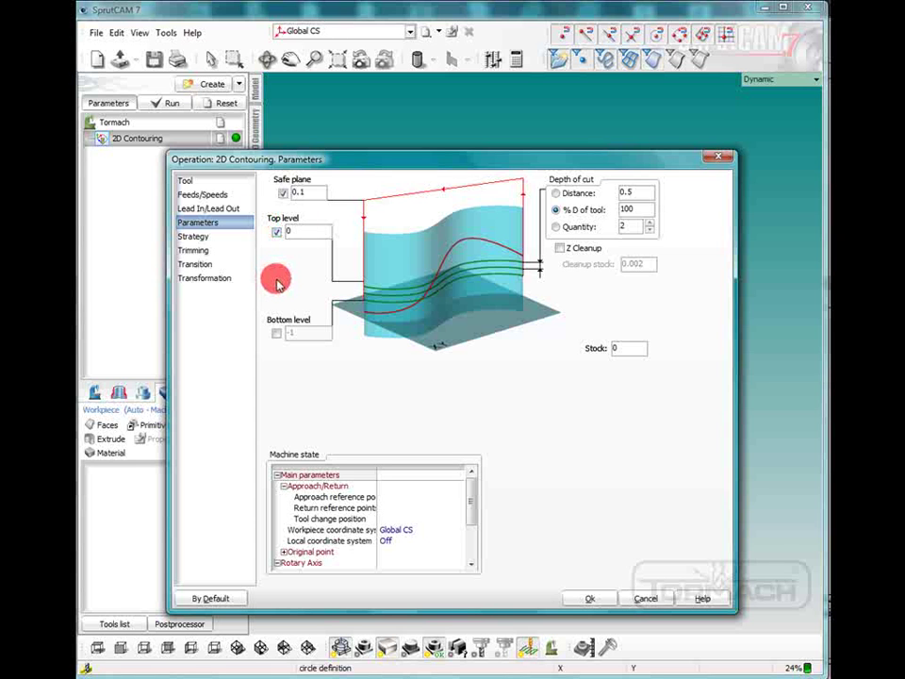
{"action": "left_click", "coordinate": [276, 336]}
{"action": "double_click", "coordinate": [296, 333]}
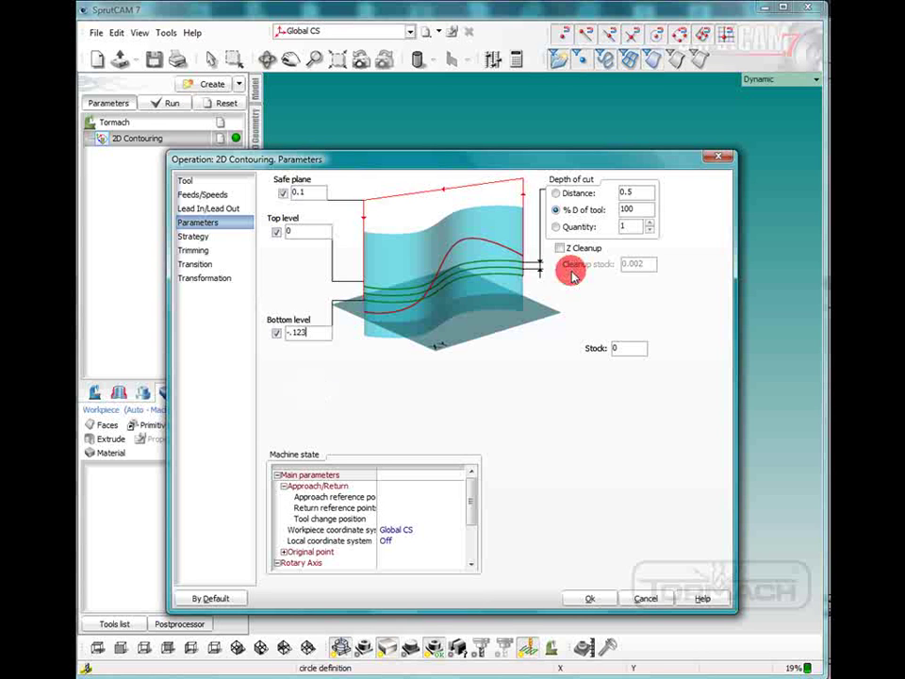
{"action": "left_click", "coordinate": [198, 236]}
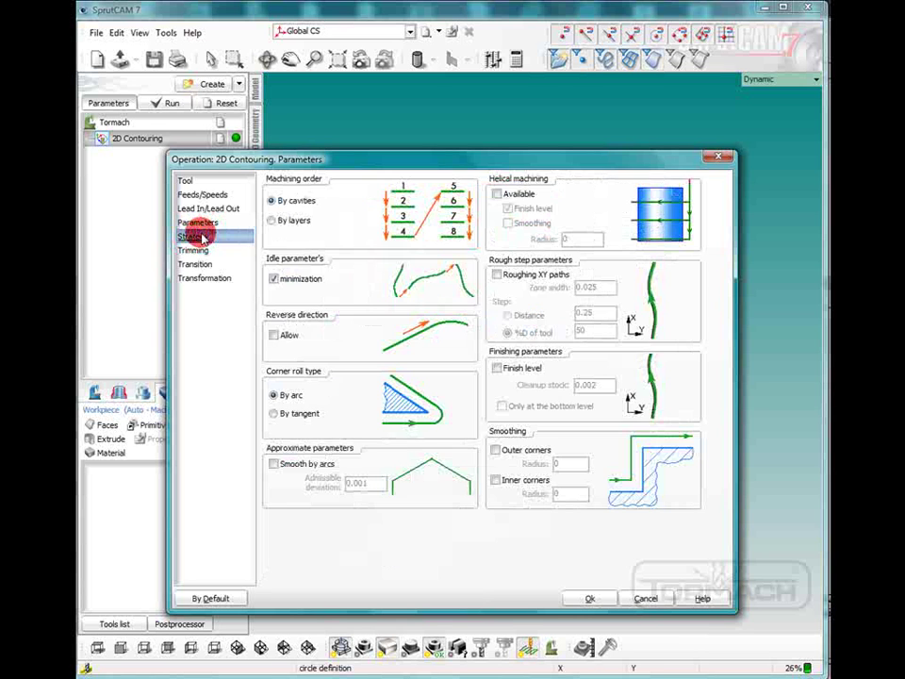
- Accept the parameters, assign the disc's top circle as the contour curve, and calculate the toolpath
{"action": "left_click", "coordinate": [584, 597]}
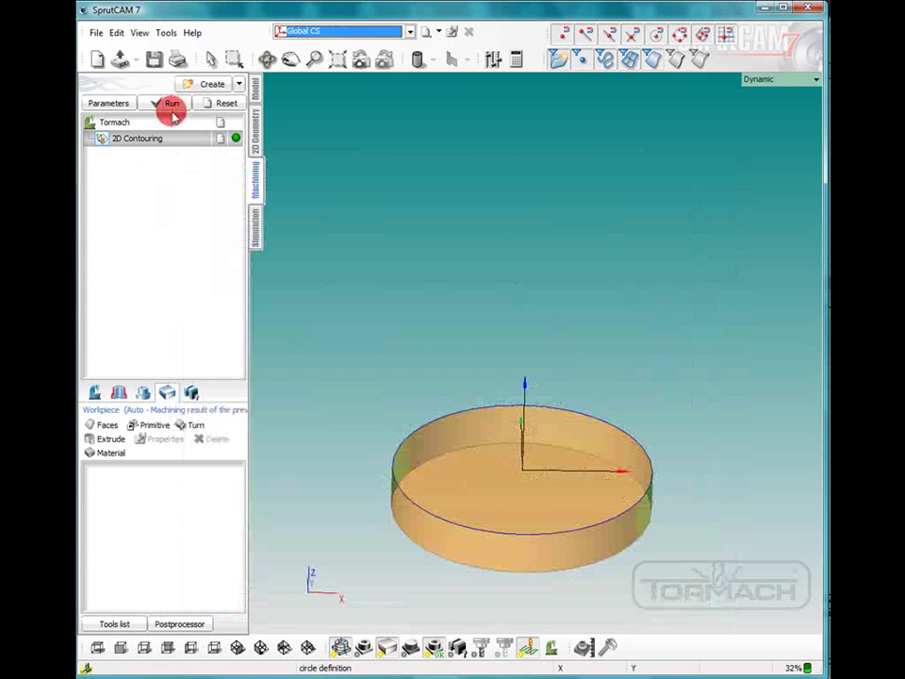
{"action": "left_click", "coordinate": [115, 392]}
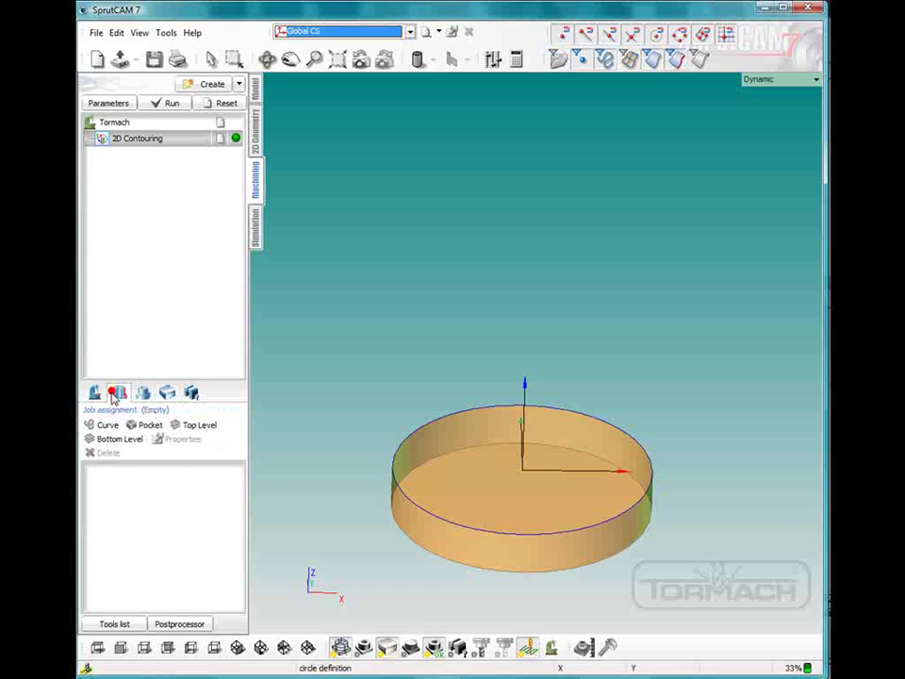
{"action": "left_click", "coordinate": [411, 503]}
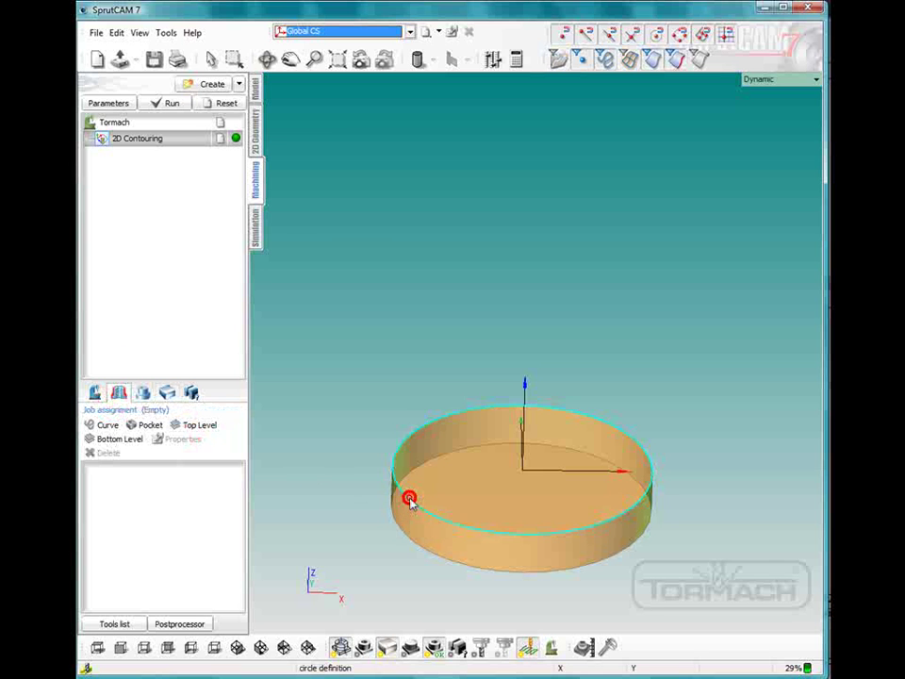
{"action": "left_click", "coordinate": [105, 424]}
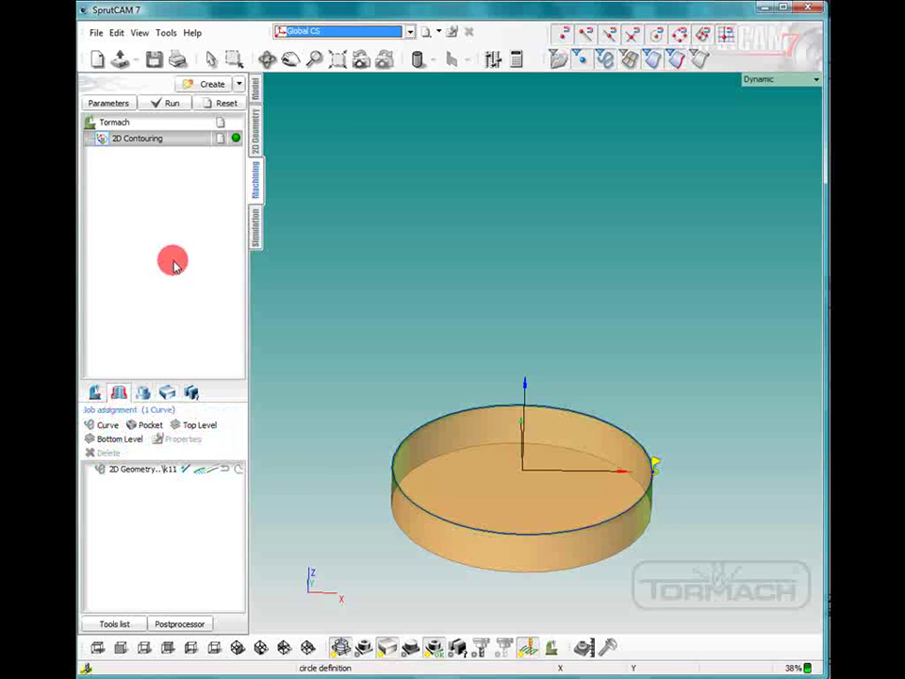
{"action": "left_click", "coordinate": [165, 104]}
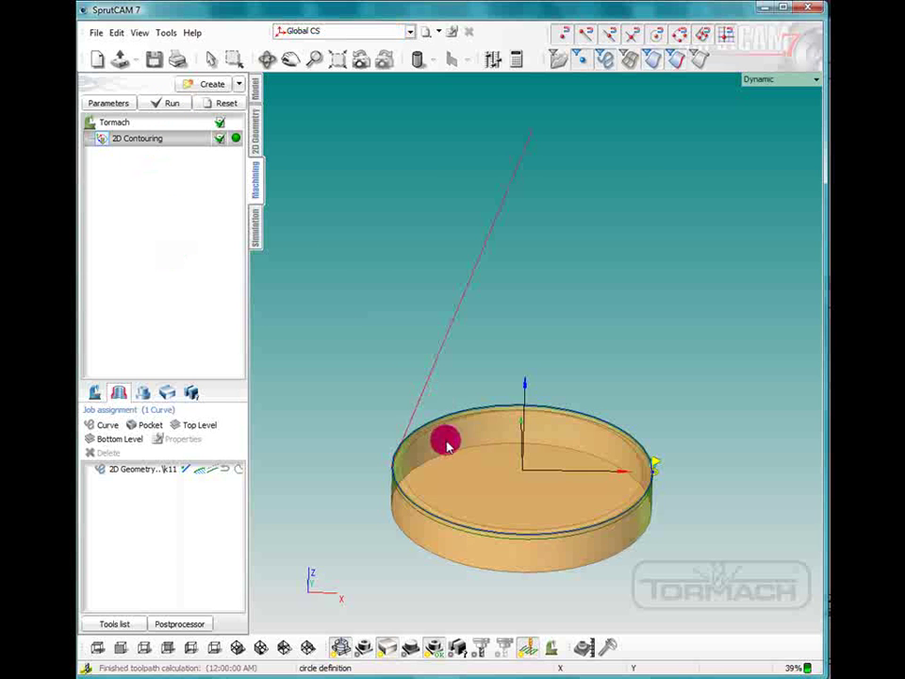
{"action": "mouse_move", "coordinate": [463, 459]}
{"action": "left_mouse_down"}
{"action": "mouse_move", "coordinate": [454, 553]}
{"action": "mouse_move", "coordinate": [466, 487]}
{"action": "mouse_move", "coordinate": [380, 418]}
{"action": "left_mouse_up"}
- Reassign the rim circle as the contour and recalculate the toolpath
{"action": "left_click", "coordinate": [181, 140]}
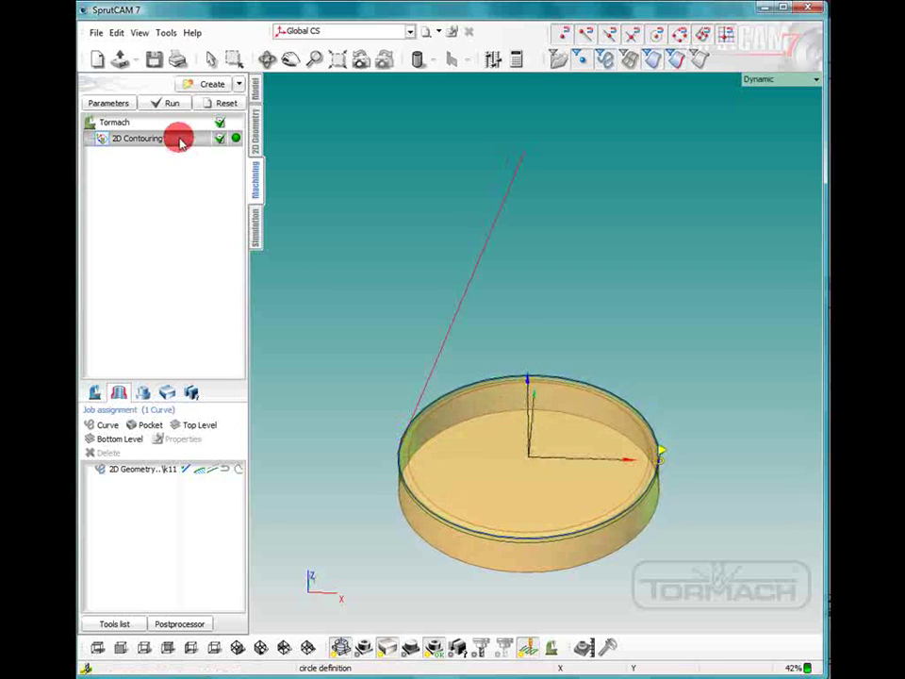
{"action": "left_click", "coordinate": [198, 471]}
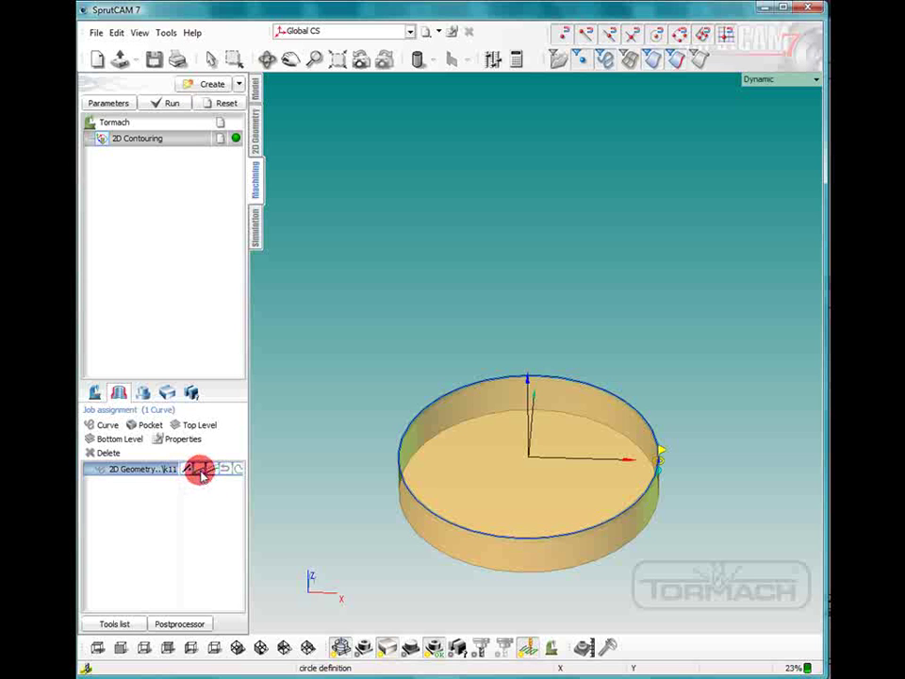
{"action": "left_click", "coordinate": [200, 471]}
{"action": "left_click_drag", "start_coordinate": [348, 479], "coordinate": [424, 323]}
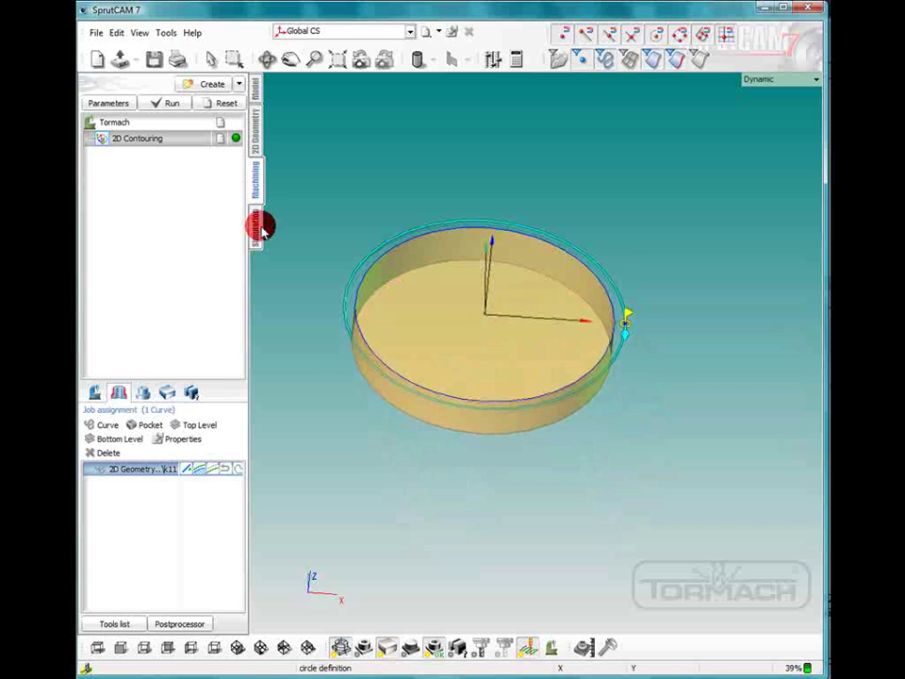
{"action": "left_click", "coordinate": [175, 102]}
- Play the 2D Contouring machining simulation, viewing the disc from a near side angle
{"action": "left_click", "coordinate": [254, 226]}
{"action": "left_click", "coordinate": [222, 84]}
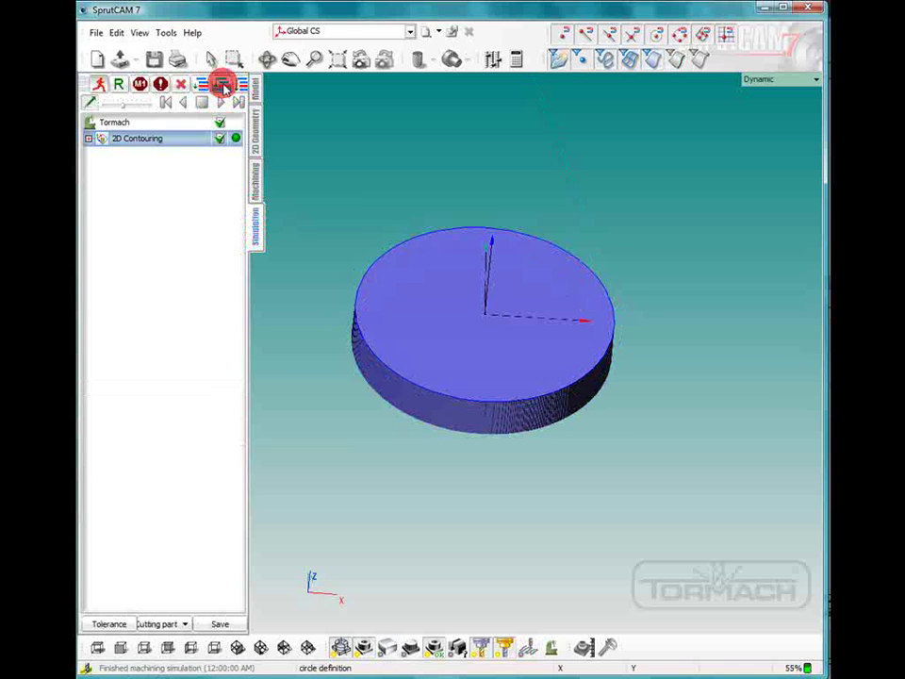
{"action": "scroll", "coordinate": [465, 399], "scroll_direction": "up", "scroll_amount": 2}
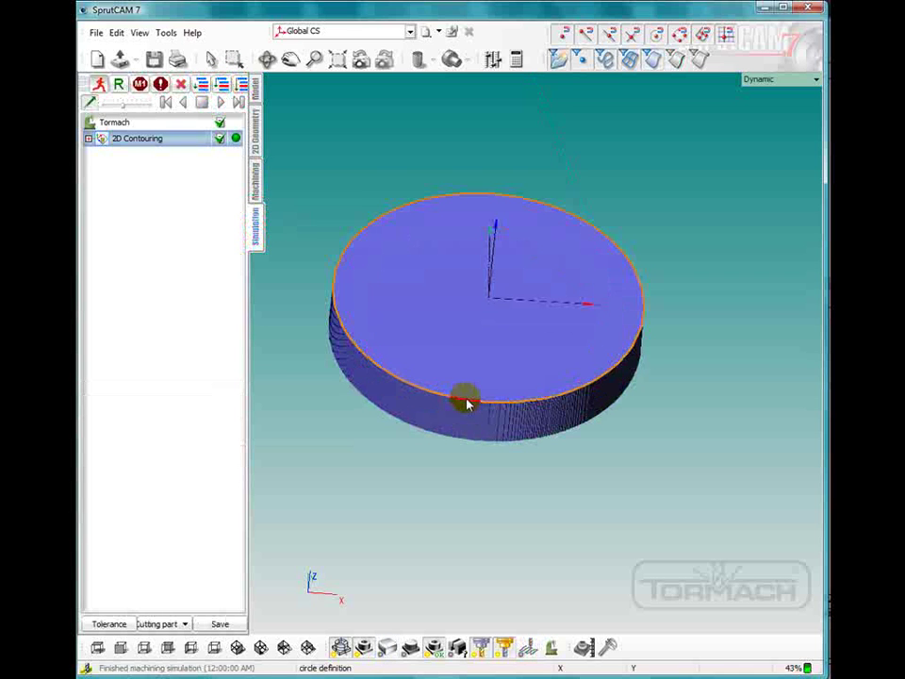
{"action": "left_click", "coordinate": [119, 104]}
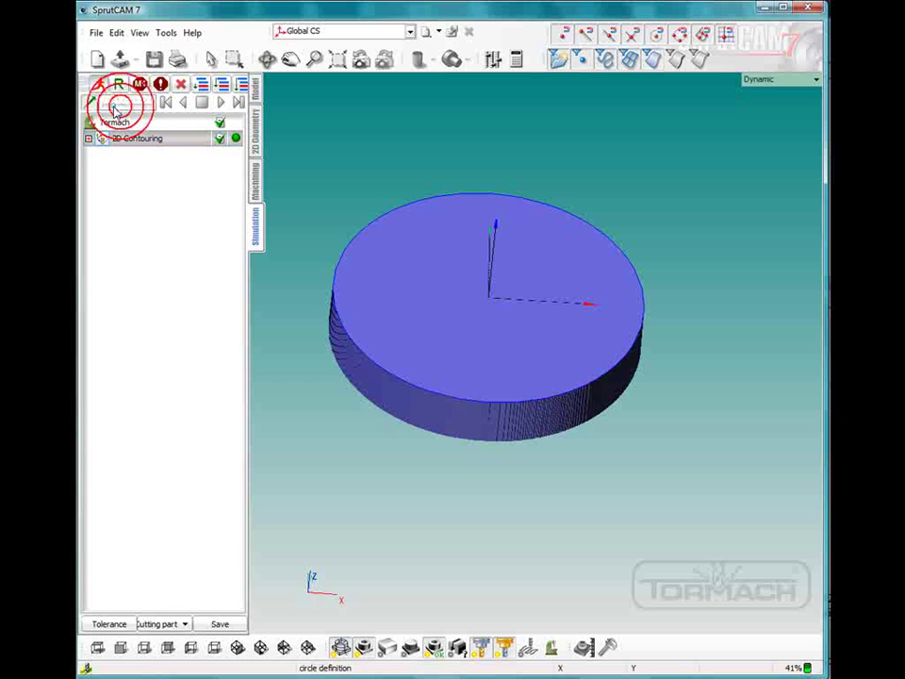
{"action": "left_click", "coordinate": [220, 109]}
{"action": "left_click", "coordinate": [223, 104]}
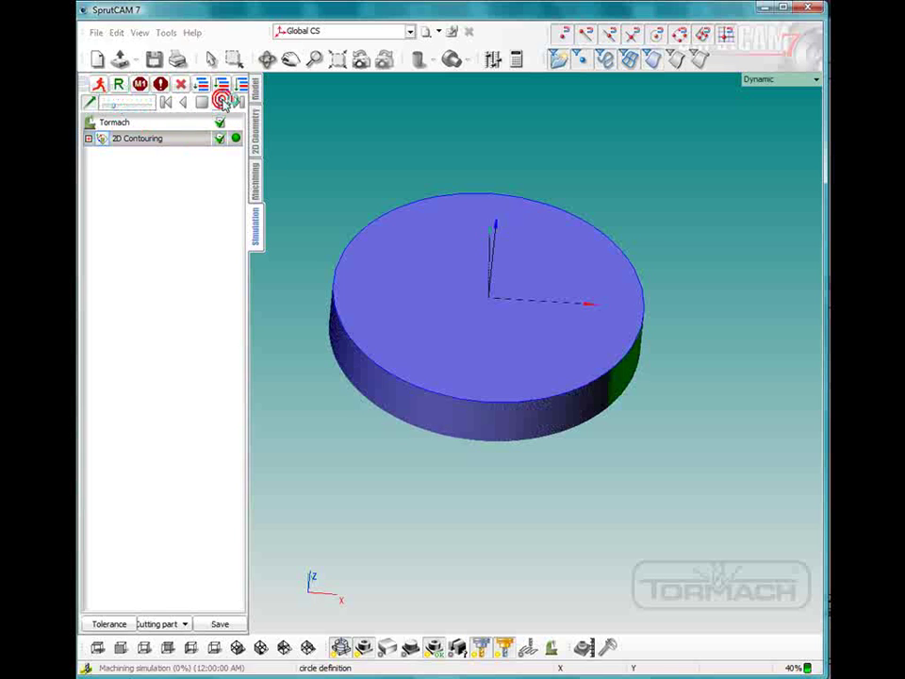
{"action": "left_click", "coordinate": [337, 246]}
{"action": "mouse_move", "coordinate": [336, 246]}
{"action": "left_mouse_down"}
{"action": "mouse_move", "coordinate": [452, 309]}
{"action": "mouse_move", "coordinate": [433, 261]}
{"action": "mouse_move", "coordinate": [436, 283]}
{"action": "mouse_move", "coordinate": [545, 420]}
{"action": "mouse_move", "coordinate": [563, 396]}
{"action": "mouse_move", "coordinate": [575, 399]}
{"action": "mouse_move", "coordinate": [550, 412]}
{"action": "mouse_move", "coordinate": [550, 426]}
{"action": "mouse_move", "coordinate": [650, 386]}
{"action": "mouse_move", "coordinate": [702, 396]}
{"action": "mouse_move", "coordinate": [658, 392]}
{"action": "mouse_move", "coordinate": [630, 407]}
{"action": "mouse_move", "coordinate": [602, 442]}
{"action": "mouse_move", "coordinate": [370, 429]}
{"action": "mouse_move", "coordinate": [574, 400]}
{"action": "mouse_move", "coordinate": [420, 348]}
{"action": "mouse_move", "coordinate": [628, 325]}
{"action": "mouse_move", "coordinate": [580, 354]}
{"action": "mouse_move", "coordinate": [581, 366]}
{"action": "mouse_move", "coordinate": [490, 355]}
{"action": "mouse_move", "coordinate": [499, 343]}
{"action": "mouse_move", "coordinate": [498, 355]}
{"action": "mouse_move", "coordinate": [557, 350]}
{"action": "mouse_move", "coordinate": [579, 364]}
{"action": "mouse_move", "coordinate": [604, 363]}
{"action": "mouse_move", "coordinate": [588, 347]}
{"action": "left_mouse_up"}
{"action": "scroll", "coordinate": [548, 428], "scroll_direction": "up", "scroll_amount": 3}
{"action": "scroll", "coordinate": [628, 325], "scroll_direction": "down", "scroll_amount": 3}
{"action": "scroll", "coordinate": [583, 348], "scroll_direction": "down", "scroll_amount": 2}
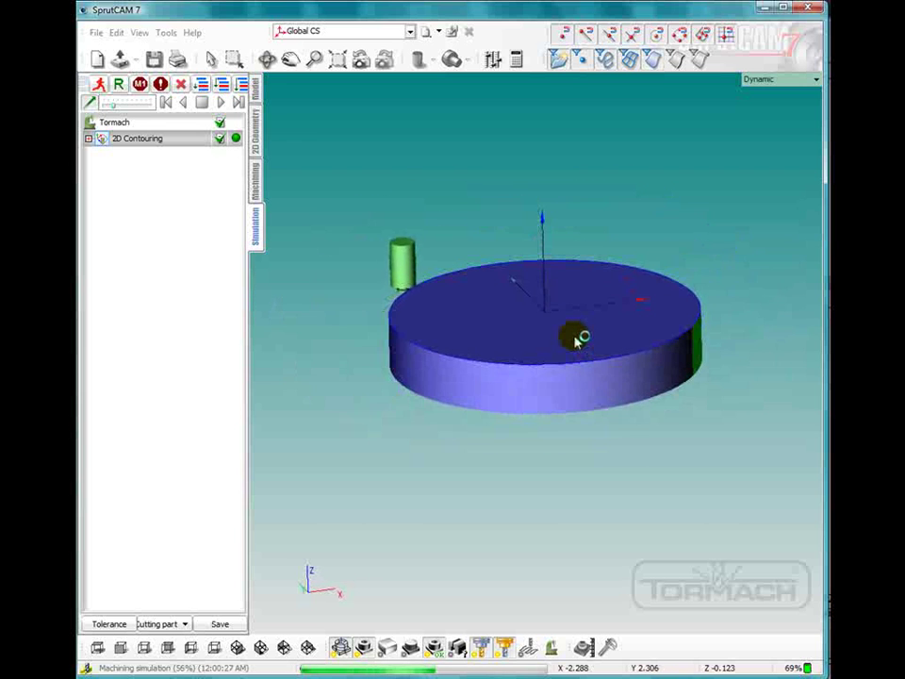
{"action": "scroll", "coordinate": [580, 339], "scroll_direction": "up", "scroll_amount": 2}
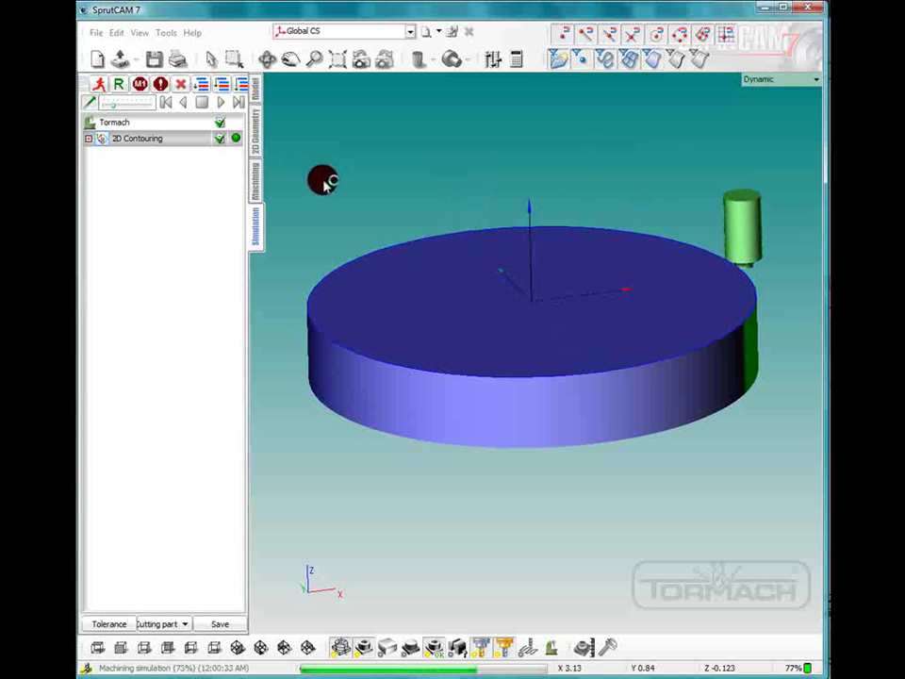
- Set the 2D Contouring operation's stock to -.123 and confirm
{"action": "left_click", "coordinate": [257, 185]}
{"action": "double_click", "coordinate": [142, 146]}
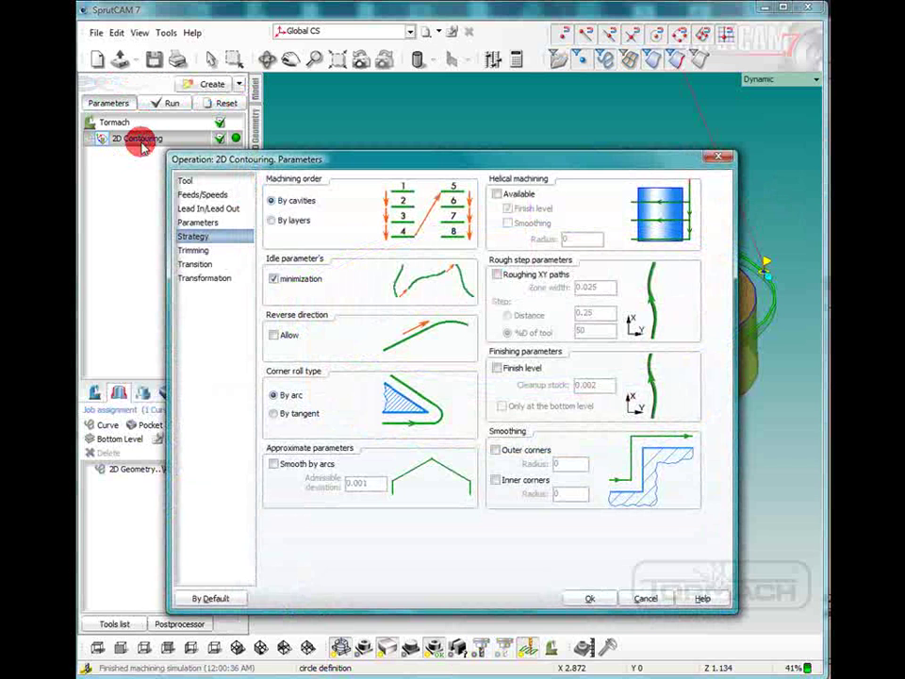
{"action": "left_click", "coordinate": [197, 222]}
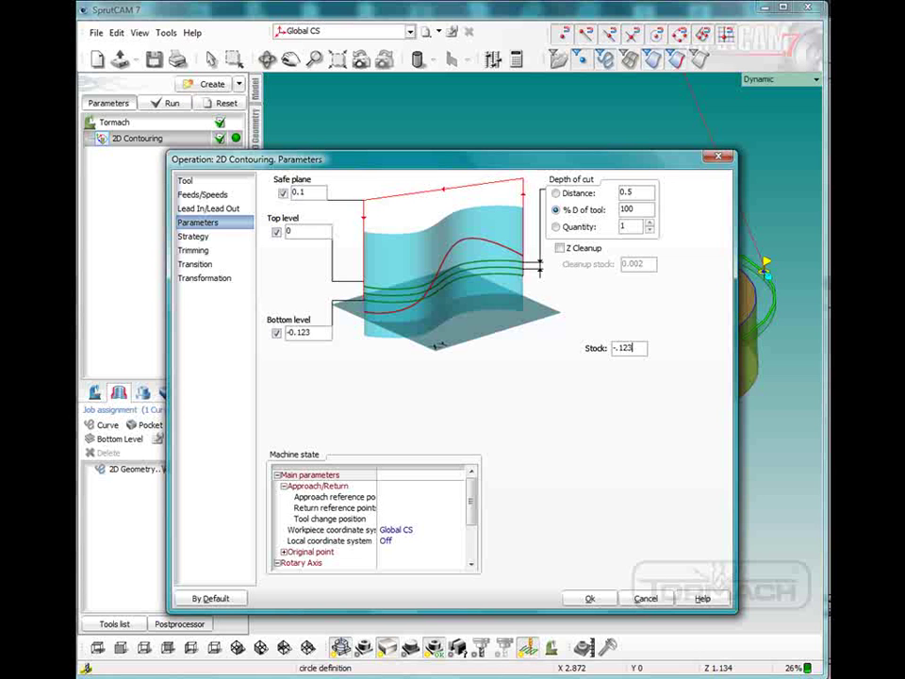
{"action": "left_click", "coordinate": [586, 599]}
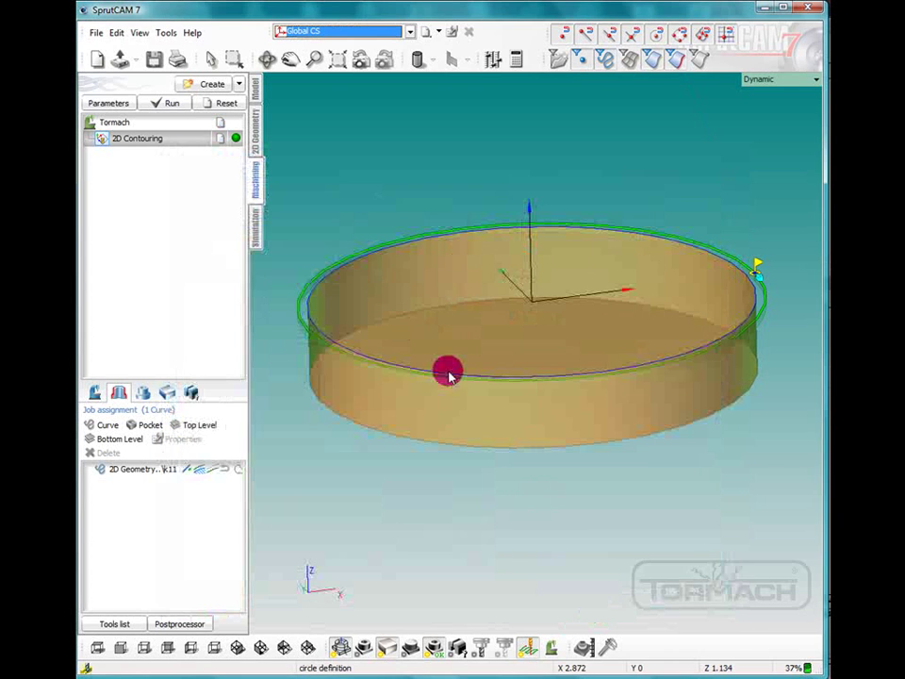
- Recalculate the 2D Contouring2 toolpath and play the machining simulation twice
{"action": "left_click", "coordinate": [167, 103]}
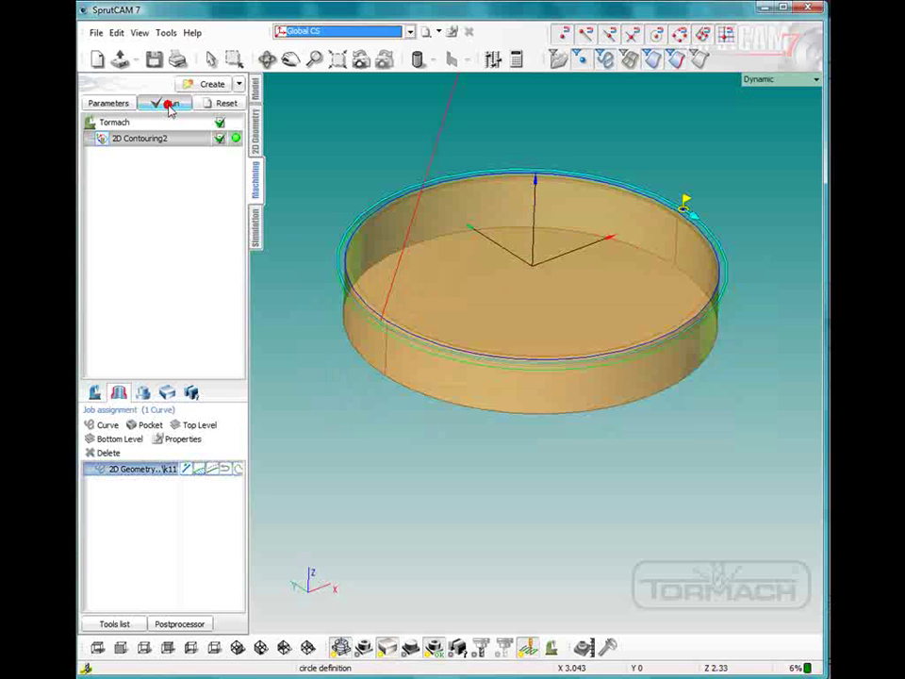
{"action": "left_click", "coordinate": [253, 222]}
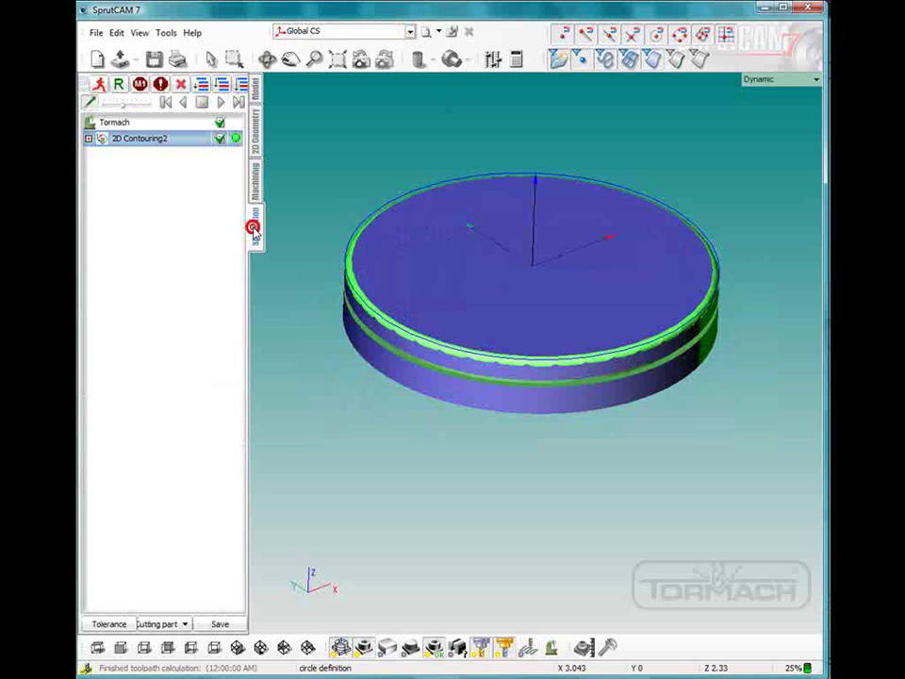
{"action": "left_click", "coordinate": [220, 101]}
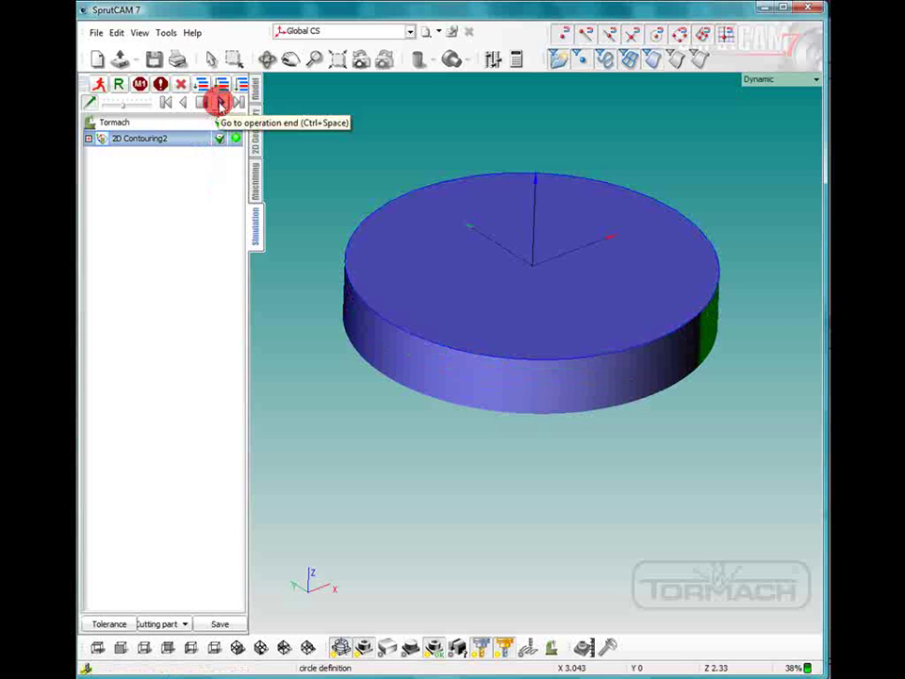
{"action": "left_click", "coordinate": [220, 102]}
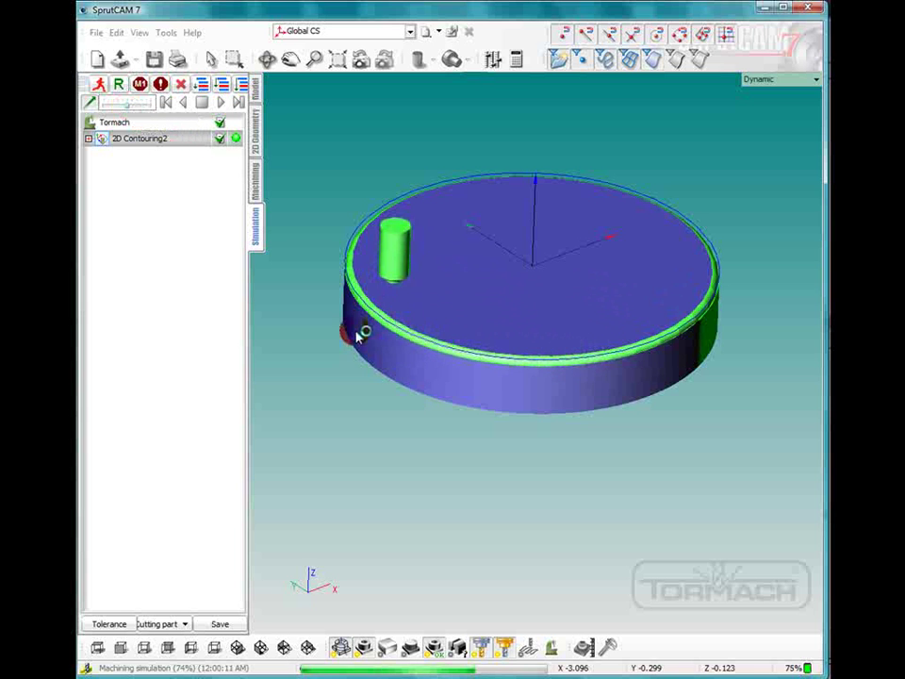
- Orbit and zoom the simulated disc to inspect the cut band around its top rim
{"action": "scroll", "coordinate": [417, 339], "scroll_direction": "up", "scroll_amount": 5}
{"action": "scroll", "coordinate": [420, 339], "scroll_direction": "down", "scroll_amount": 5}
{"action": "right_click_drag", "start_coordinate": [357, 284], "coordinate": [330, 333]}
{"action": "right_click_drag", "start_coordinate": [633, 352], "coordinate": [501, 315]}
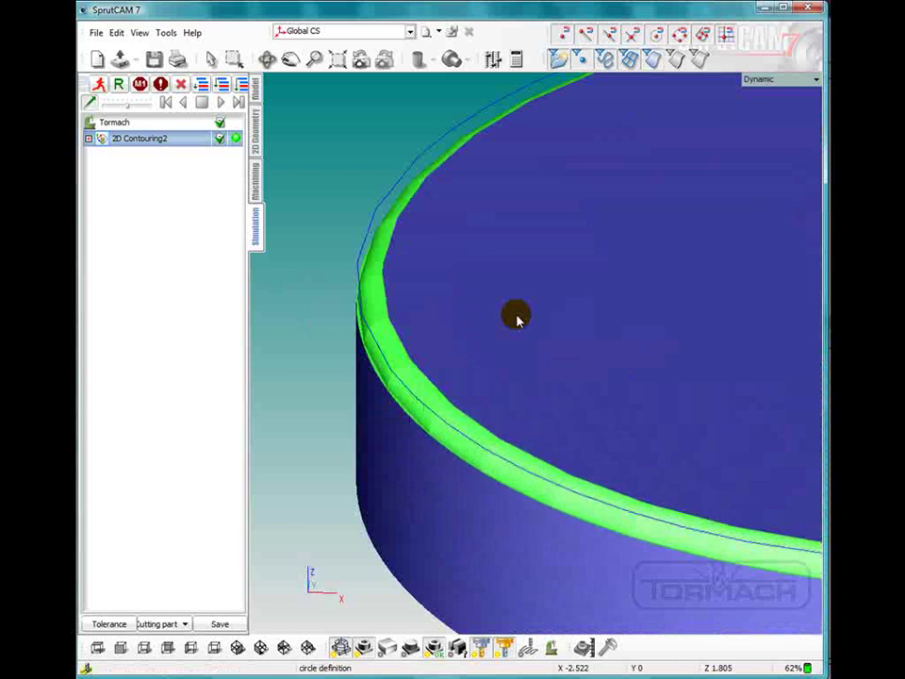
{"action": "right_click_drag", "start_coordinate": [657, 322], "coordinate": [458, 293]}
{"action": "scroll", "coordinate": [527, 321], "scroll_direction": "down", "scroll_amount": 5}
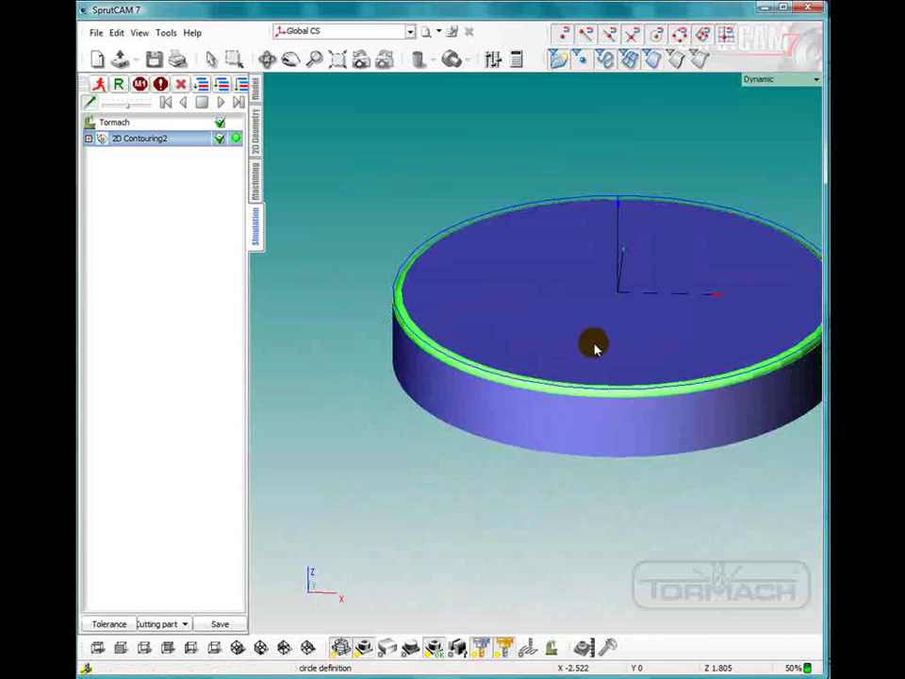
{"action": "right_click_drag", "start_coordinate": [632, 340], "coordinate": [547, 323]}
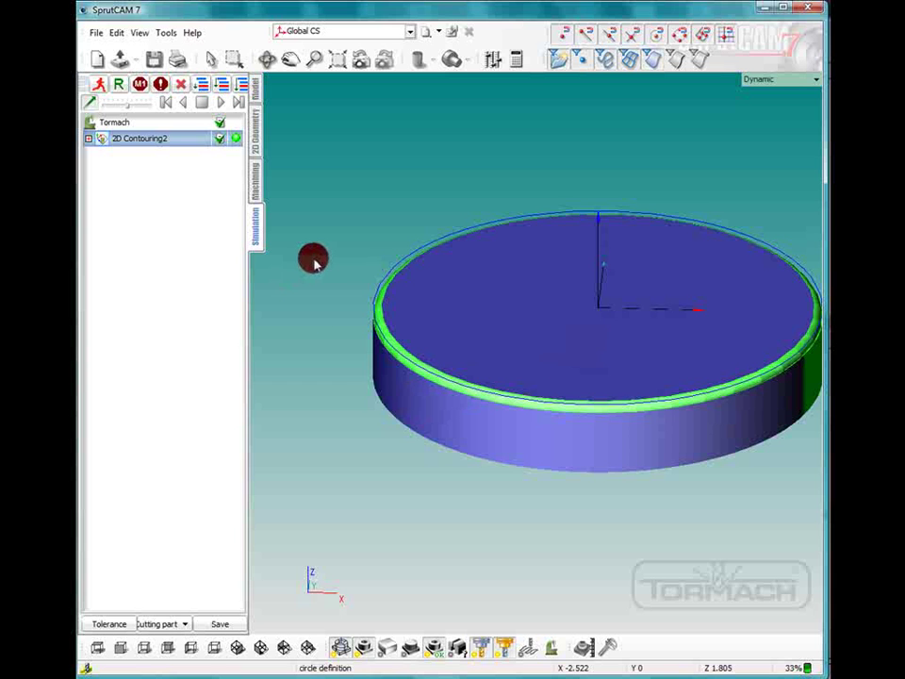
{"action": "right_click_drag", "start_coordinate": [556, 313], "coordinate": [463, 305]}
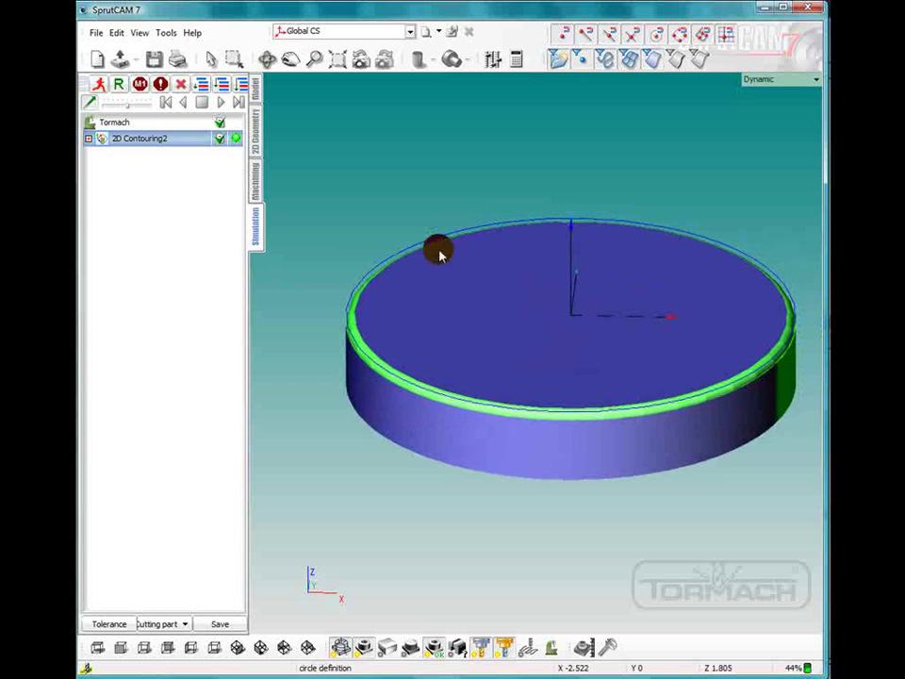
{"action": "left_click", "coordinate": [263, 181]}
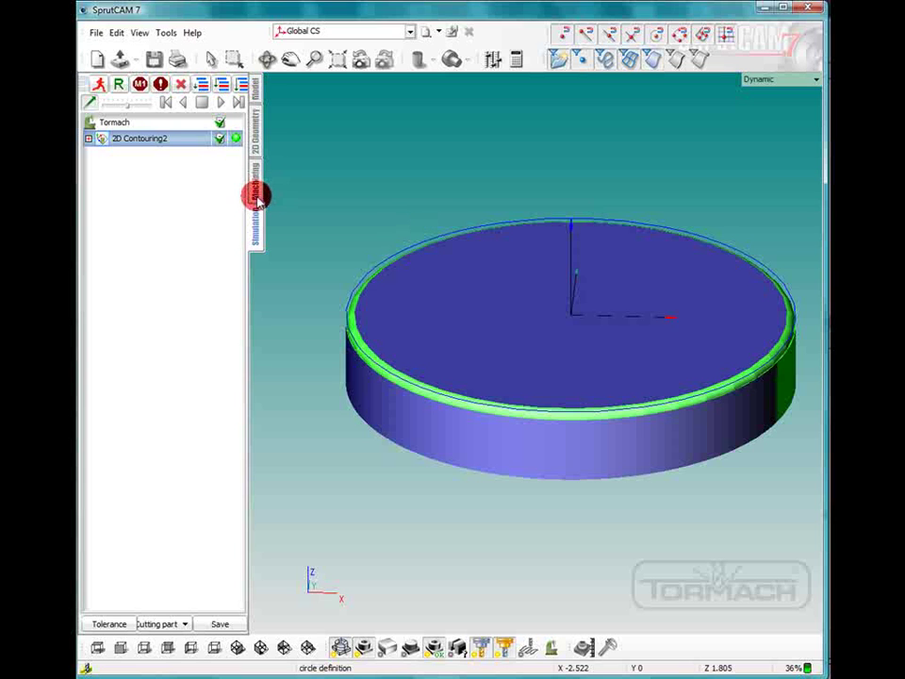
- Add a new 2D Contouring finishing operation and open its settings
{"action": "left_click", "coordinate": [257, 227]}
{"action": "left_click", "coordinate": [261, 183]}
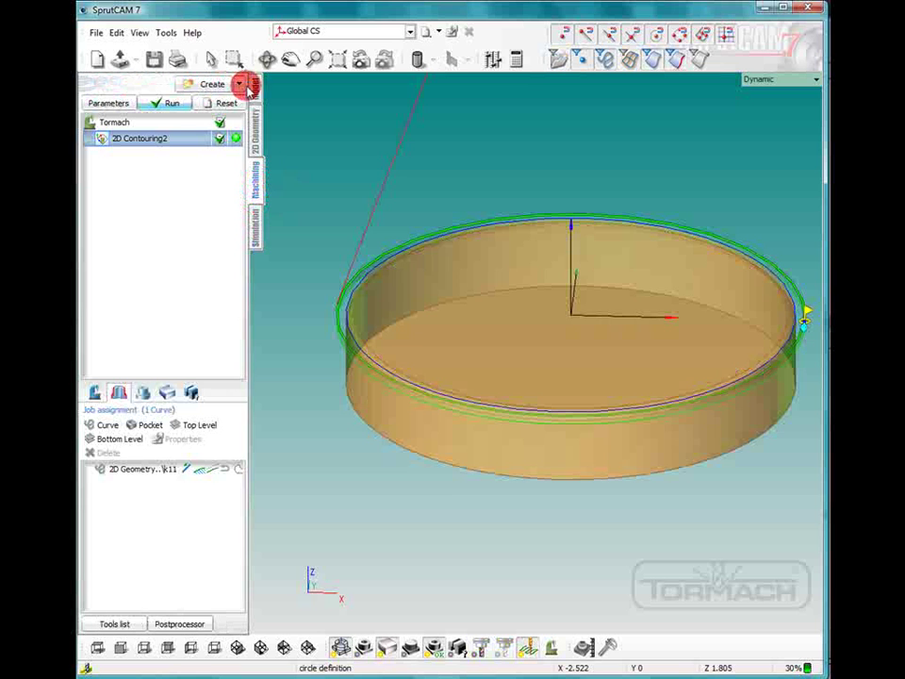
{"action": "left_click", "coordinate": [240, 84]}
{"action": "left_click", "coordinate": [270, 118]}
{"action": "left_click", "coordinate": [346, 272]}
{"action": "left_click_drag", "start_coordinate": [347, 273], "coordinate": [193, 155]}
{"action": "double_click", "coordinate": [122, 154]}
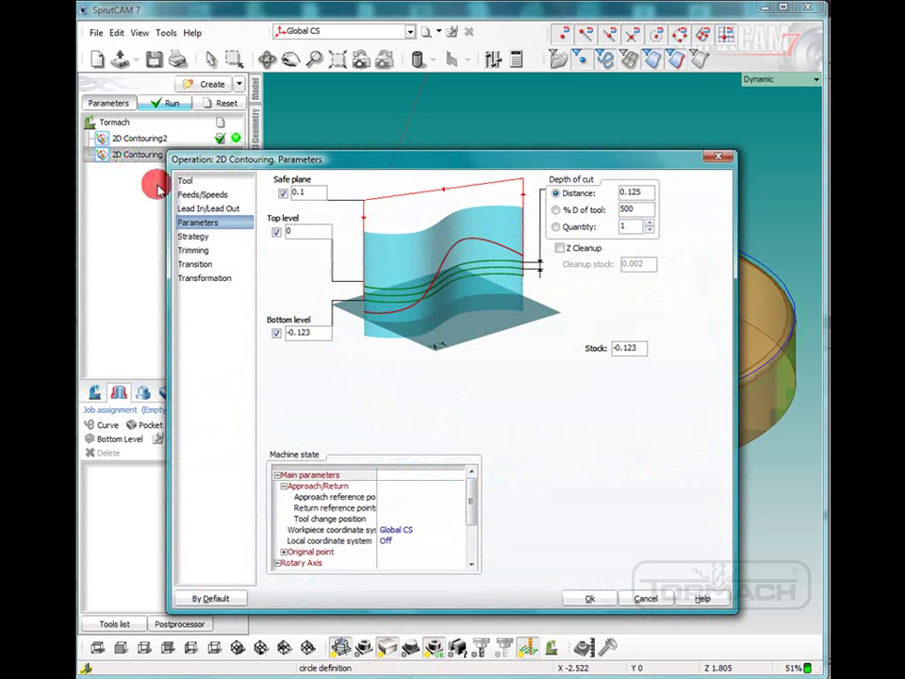
- Make the operation's tool a cylindrical mill with diameter 1 and length .125
{"action": "left_click", "coordinate": [185, 180]}
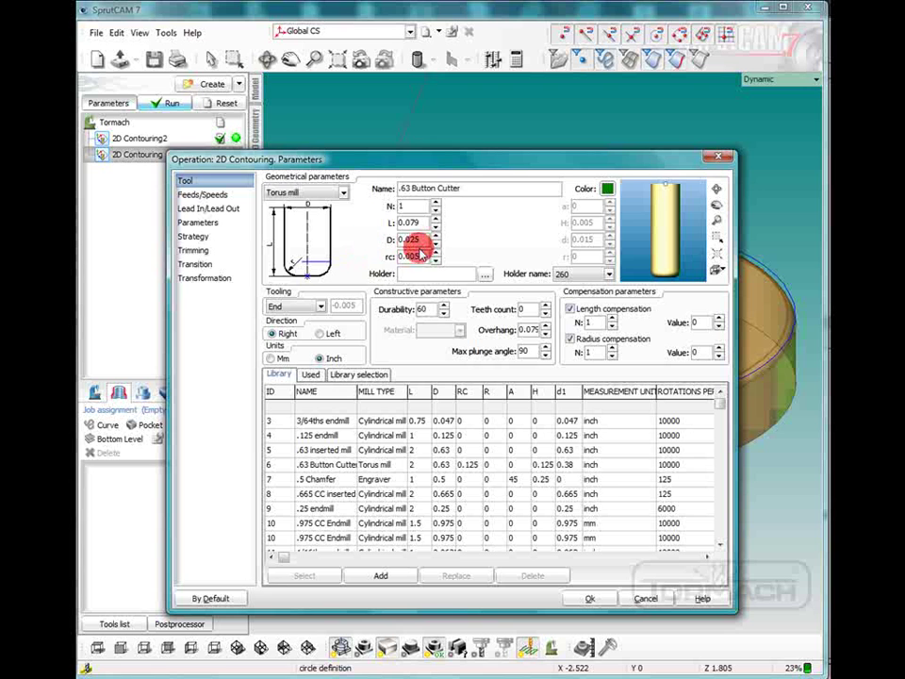
{"action": "left_click", "coordinate": [342, 192]}
{"action": "left_click", "coordinate": [338, 204]}
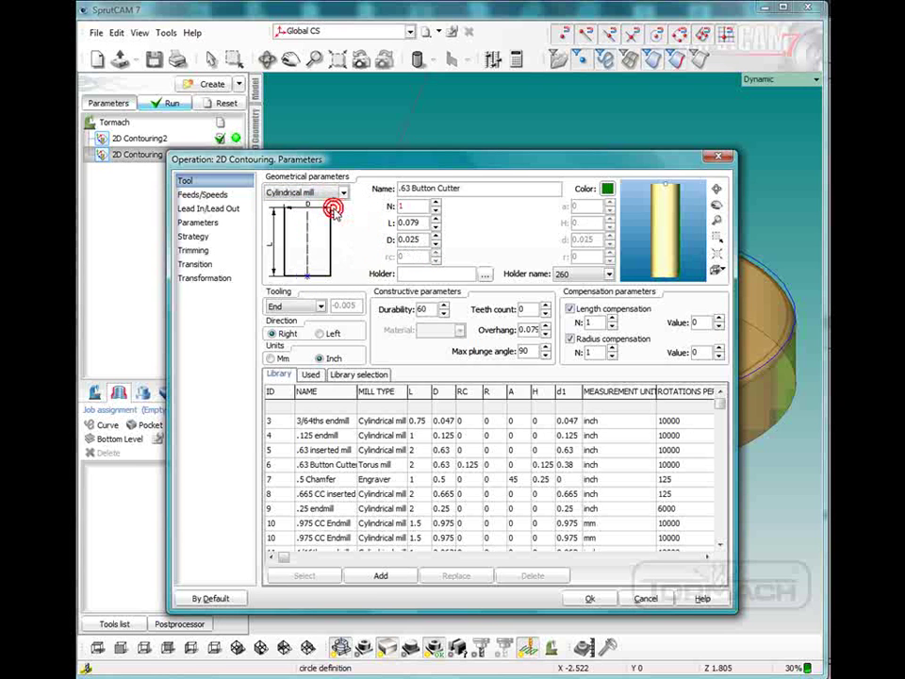
{"action": "double_click", "coordinate": [419, 238]}
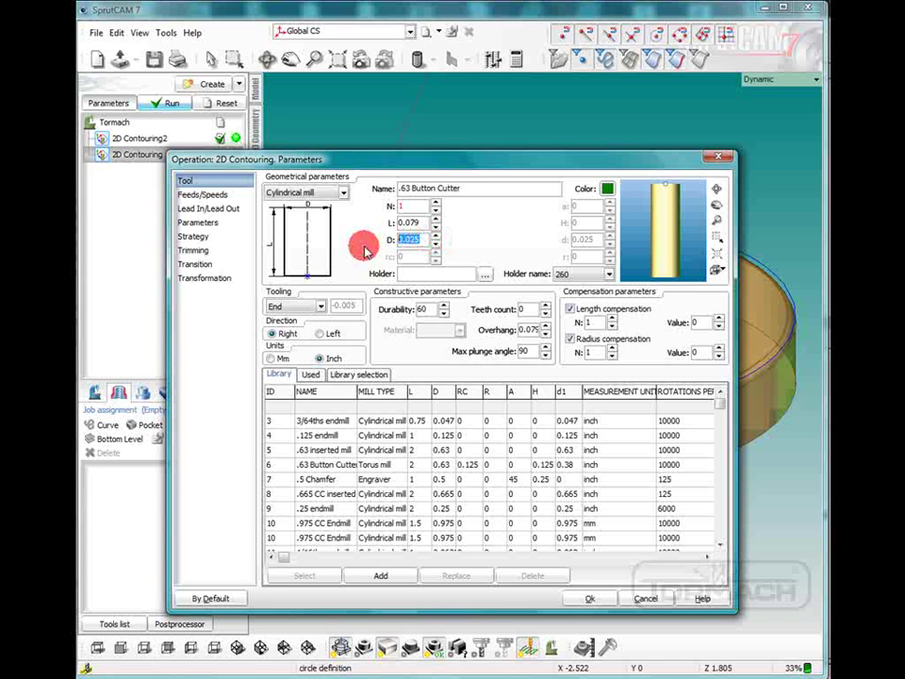
{"action": "type", "text": "1"}
{"action": "double_click", "coordinate": [412, 223]}
{"action": "type", "text": ".125"}
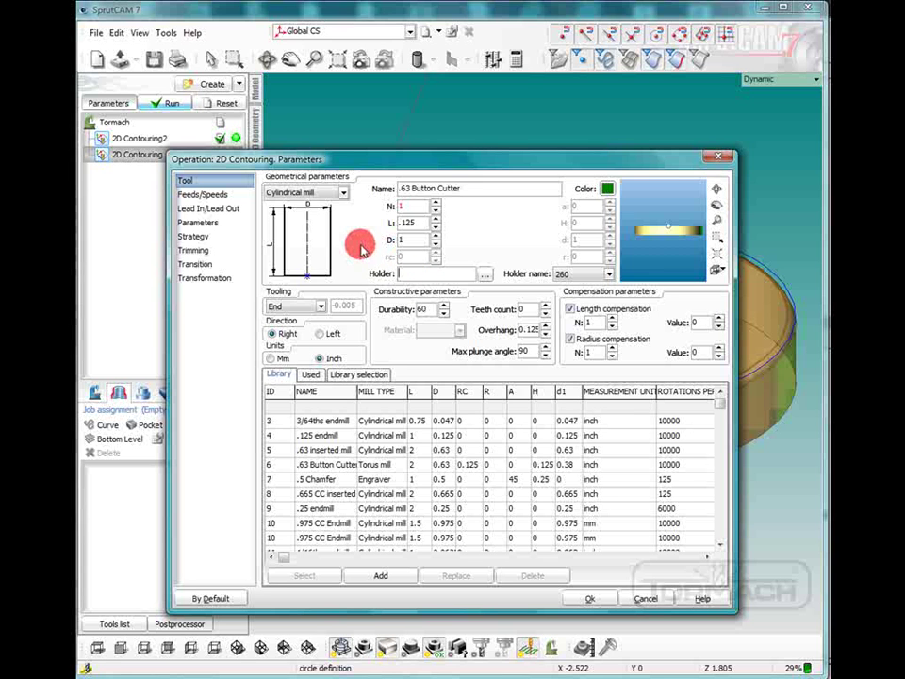
- Give the tool holder dimensions .5:0:.5:1 for an overhang of 1.125, and check the preview
{"action": "left_click", "coordinate": [419, 274]}
{"action": "type", "text": ".5:0:.5:"}
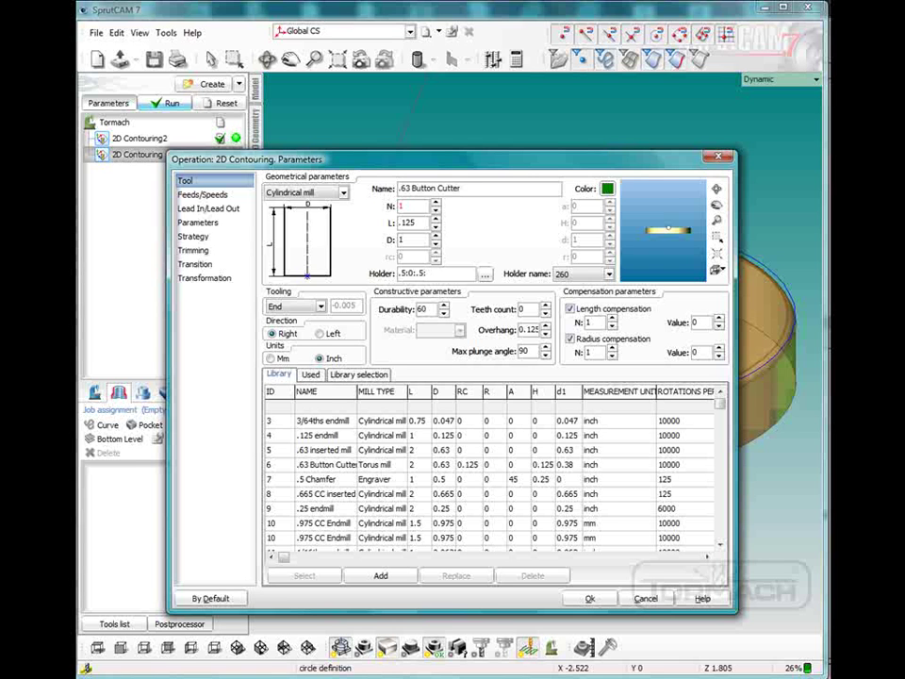
{"action": "type", "text": "1"}
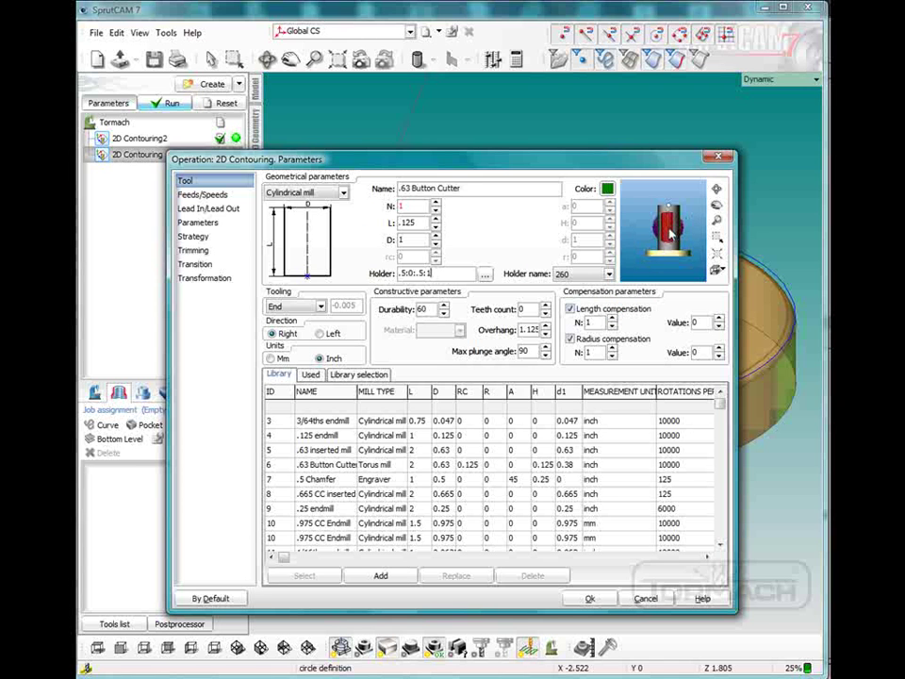
{"action": "mouse_move", "coordinate": [669, 231]}
{"action": "left_mouse_down"}
{"action": "mouse_move", "coordinate": [654, 307]}
{"action": "mouse_move", "coordinate": [666, 254]}
{"action": "left_mouse_up"}
- On the Lead In/Lead Out page, start the approach from a .05 safe level
{"action": "left_click", "coordinate": [216, 193]}
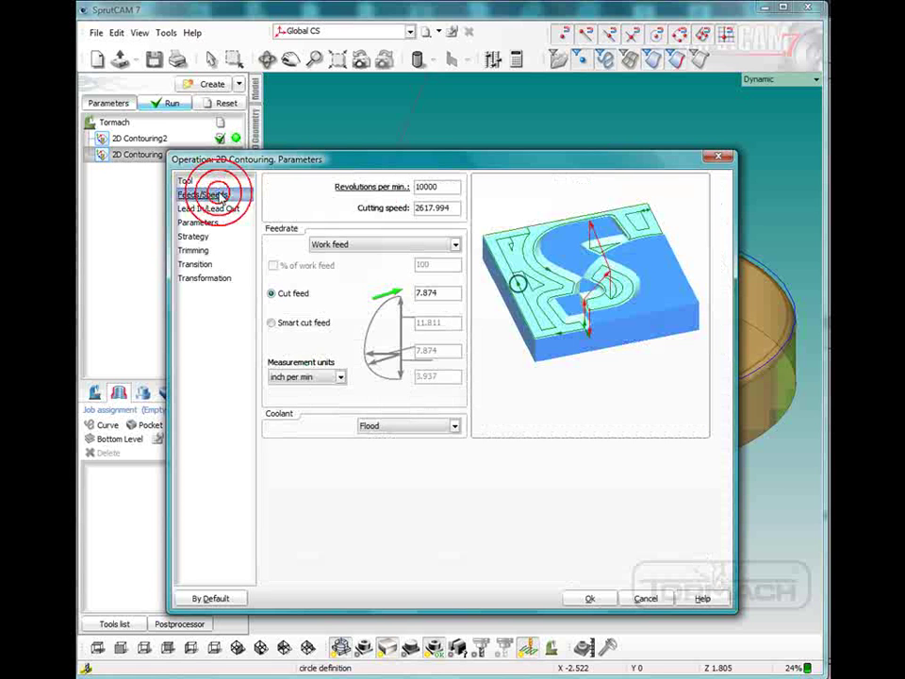
{"action": "left_click", "coordinate": [211, 207]}
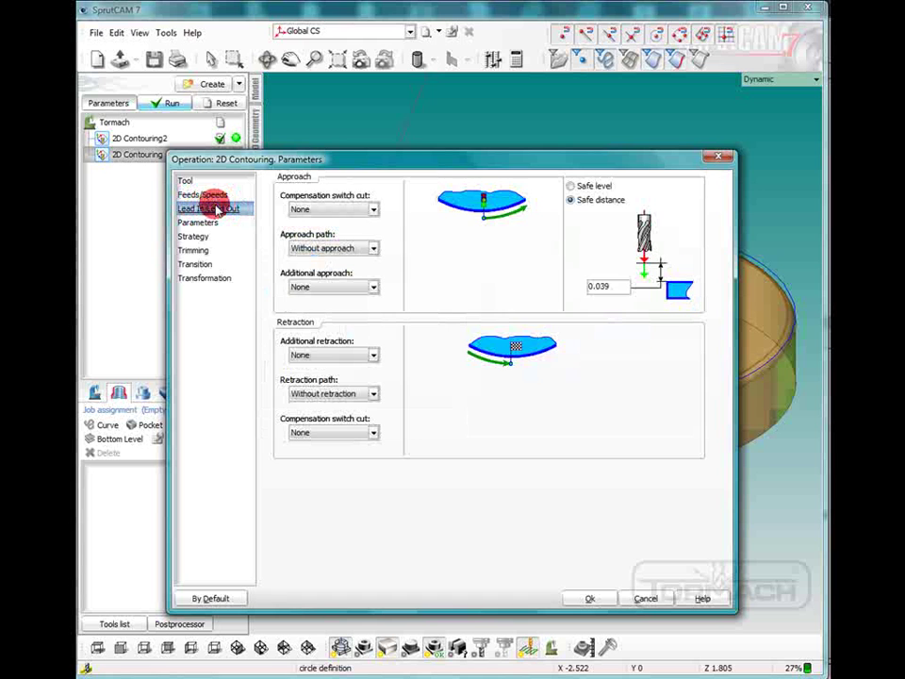
{"action": "left_click", "coordinate": [570, 186]}
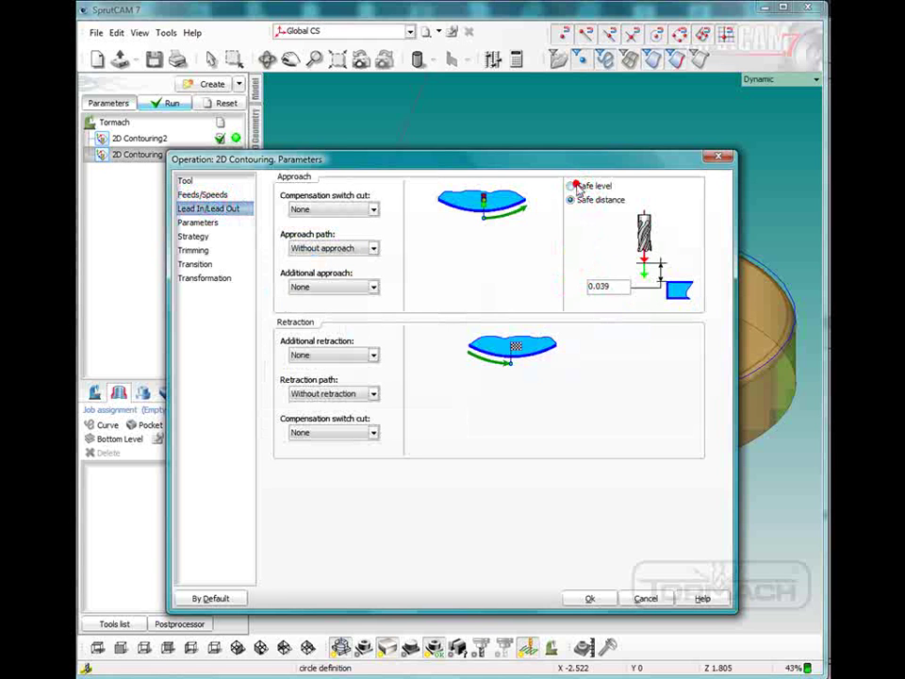
{"action": "left_click", "coordinate": [594, 288]}
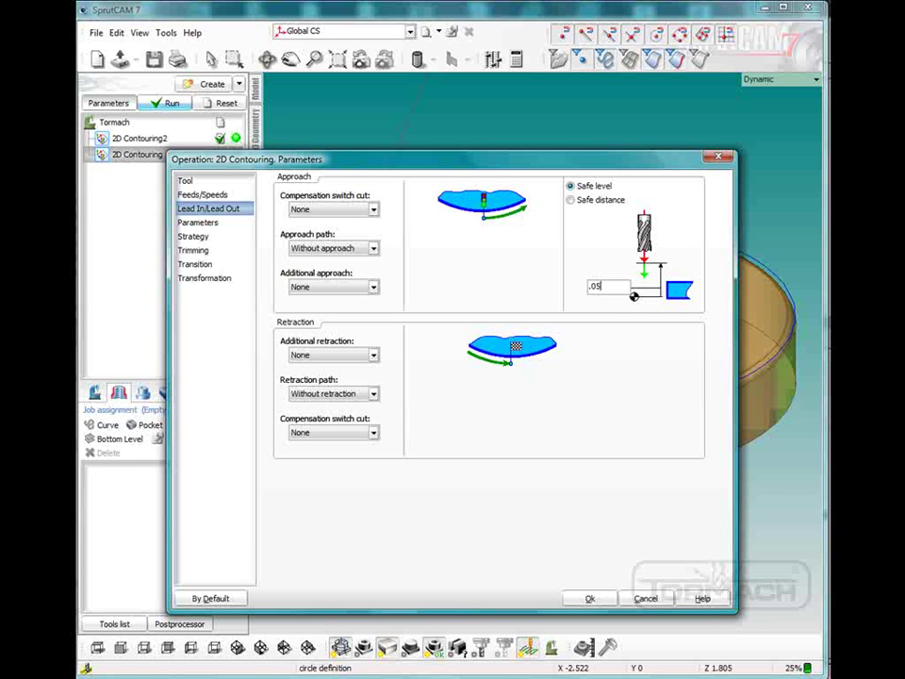
{"action": "left_click", "coordinate": [490, 266]}
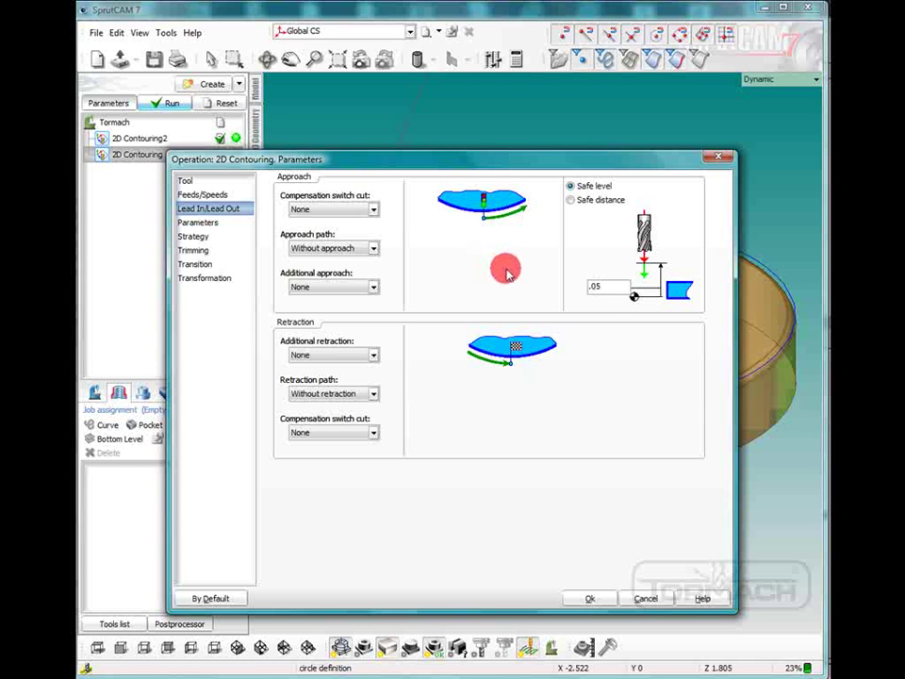
- Set both approach and retraction paths to Normal, clearing their default distances
{"action": "left_click", "coordinate": [370, 246]}
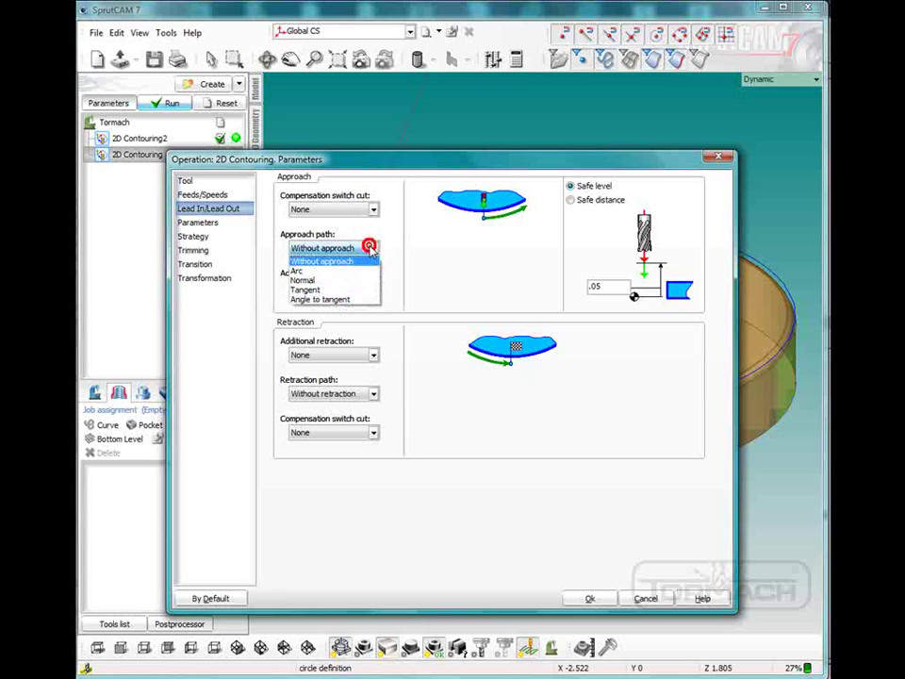
{"action": "left_click", "coordinate": [332, 280]}
{"action": "double_click", "coordinate": [542, 253]}
{"action": "key", "text": "BackSpace"}
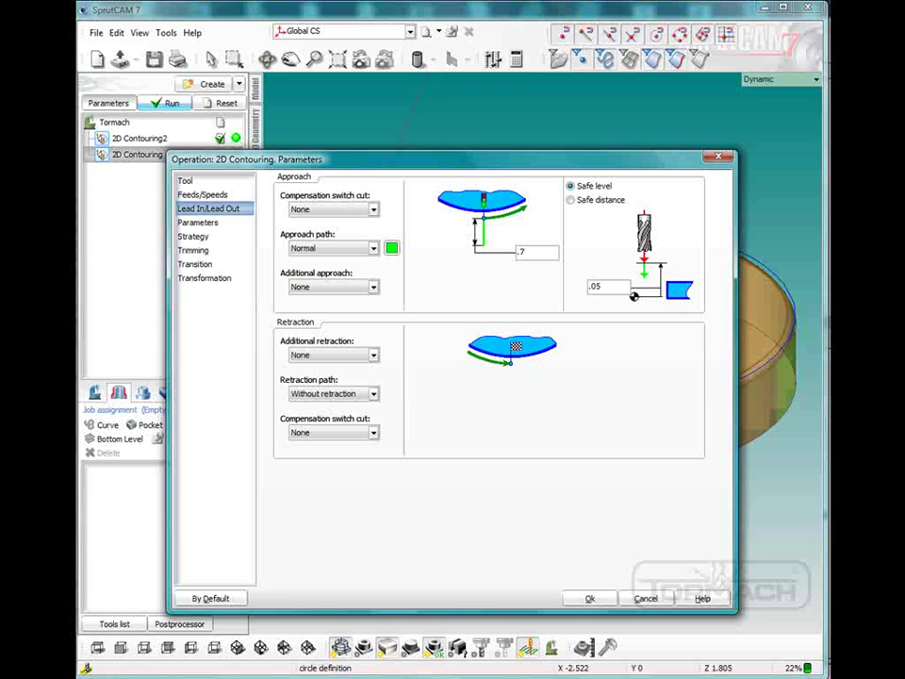
{"action": "left_click", "coordinate": [375, 394]}
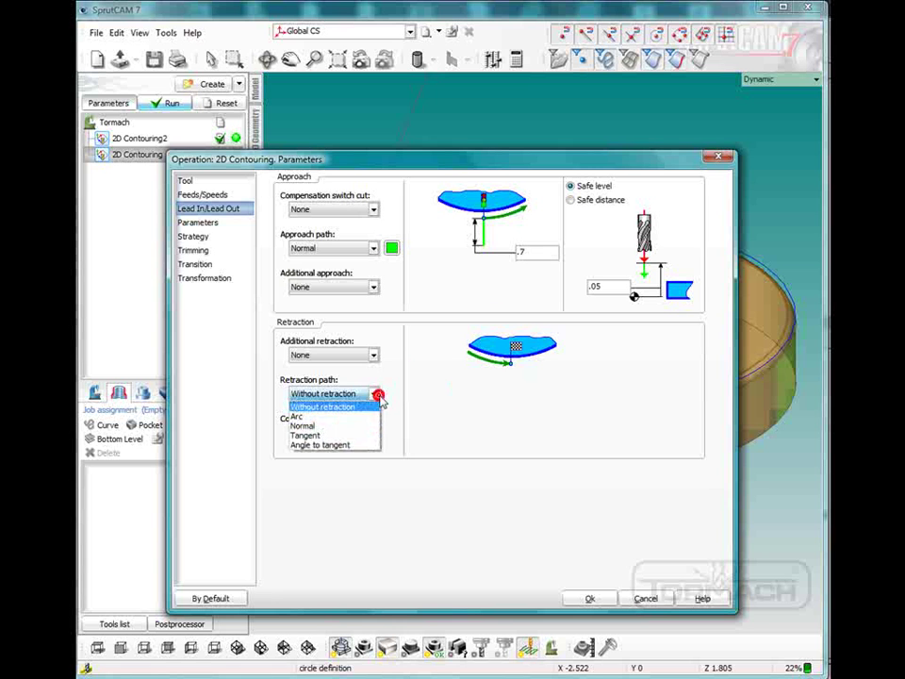
{"action": "left_click", "coordinate": [354, 425]}
{"action": "double_click", "coordinate": [460, 397]}
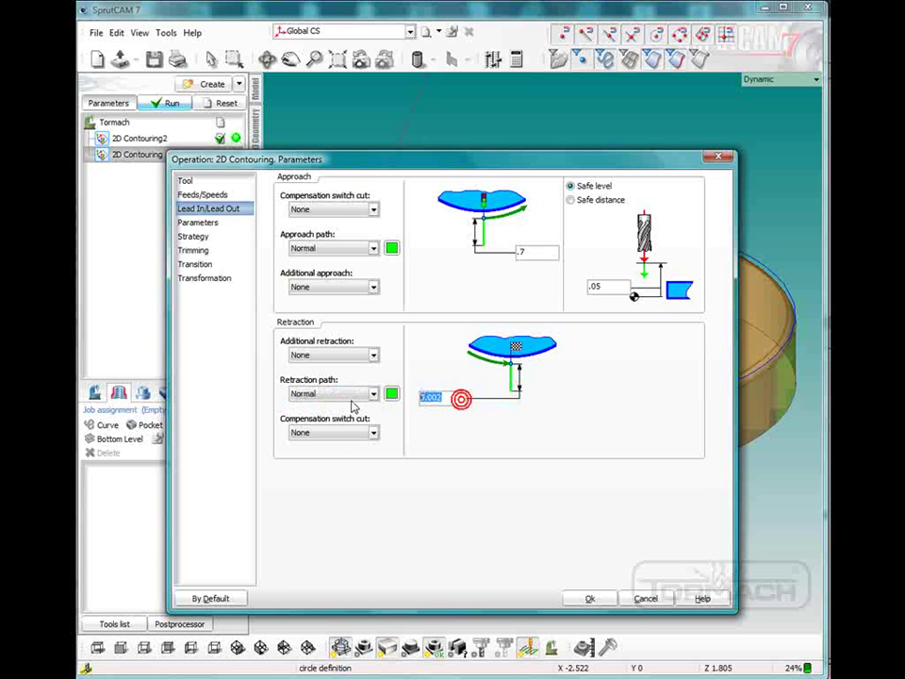
{"action": "key", "text": "BackSpace"}
- Enter the .7 path distance, then set top level -.5, bottom level -.625 and stock 0
{"action": "type", "text": ".7"}
{"action": "left_click", "coordinate": [203, 222]}
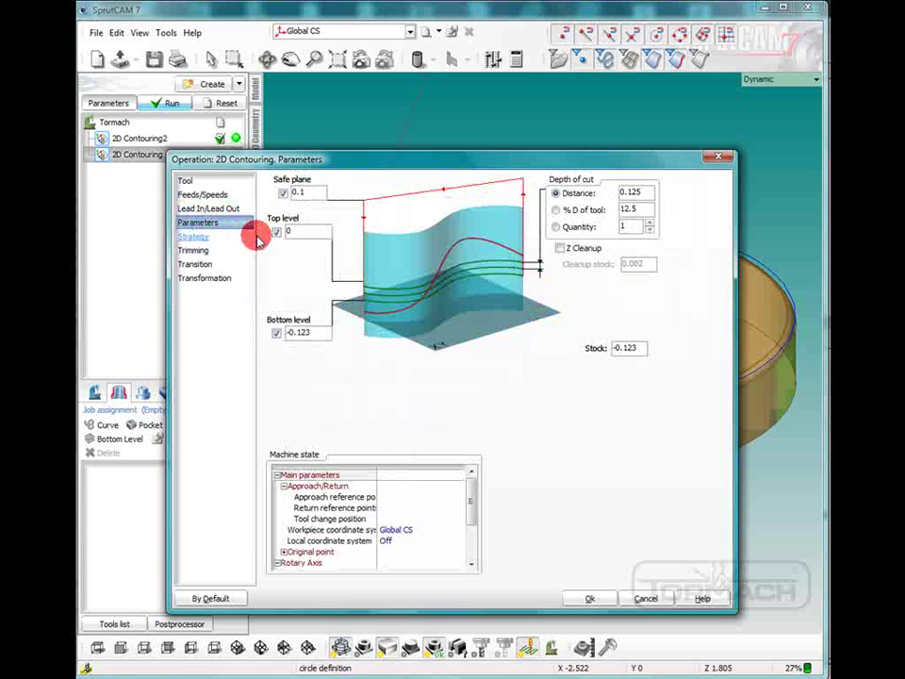
{"action": "left_click", "coordinate": [300, 332]}
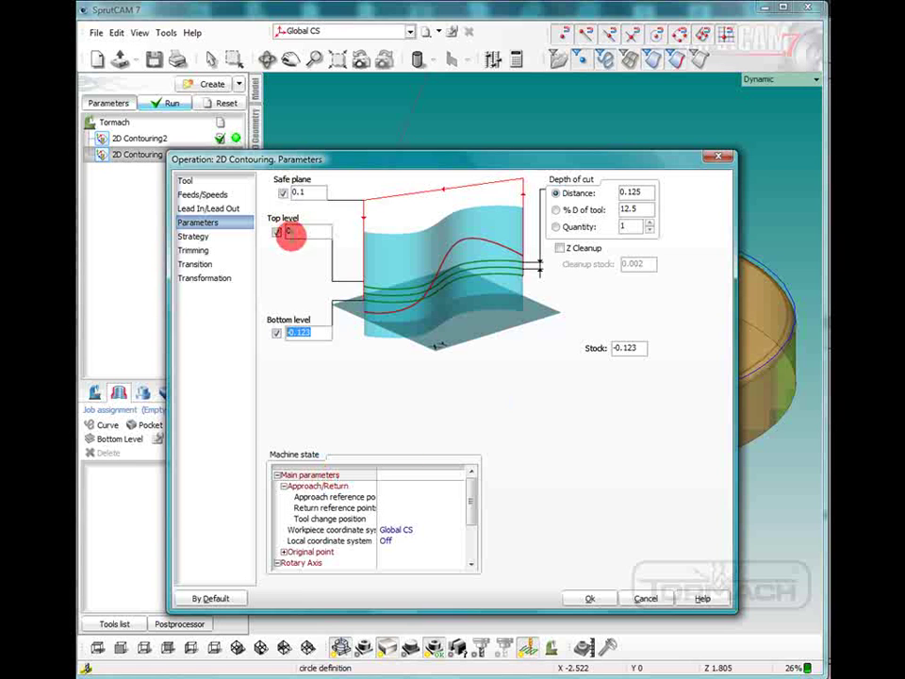
{"action": "left_click", "coordinate": [292, 230]}
{"action": "type", "text": "-.5"}
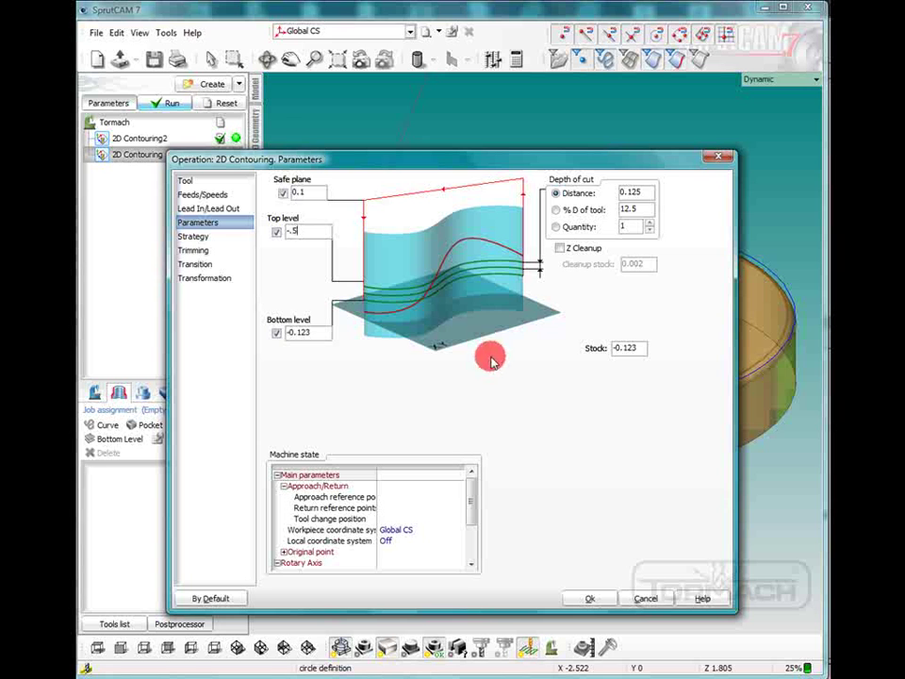
{"action": "left_click", "coordinate": [319, 332]}
{"action": "left_click", "coordinate": [288, 392]}
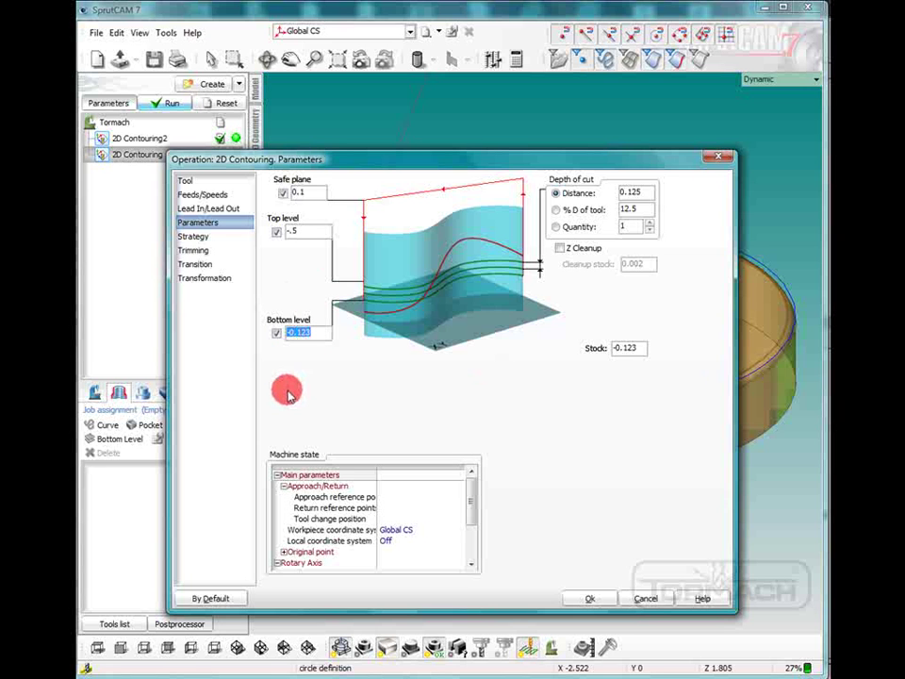
{"action": "type", "text": "-"}
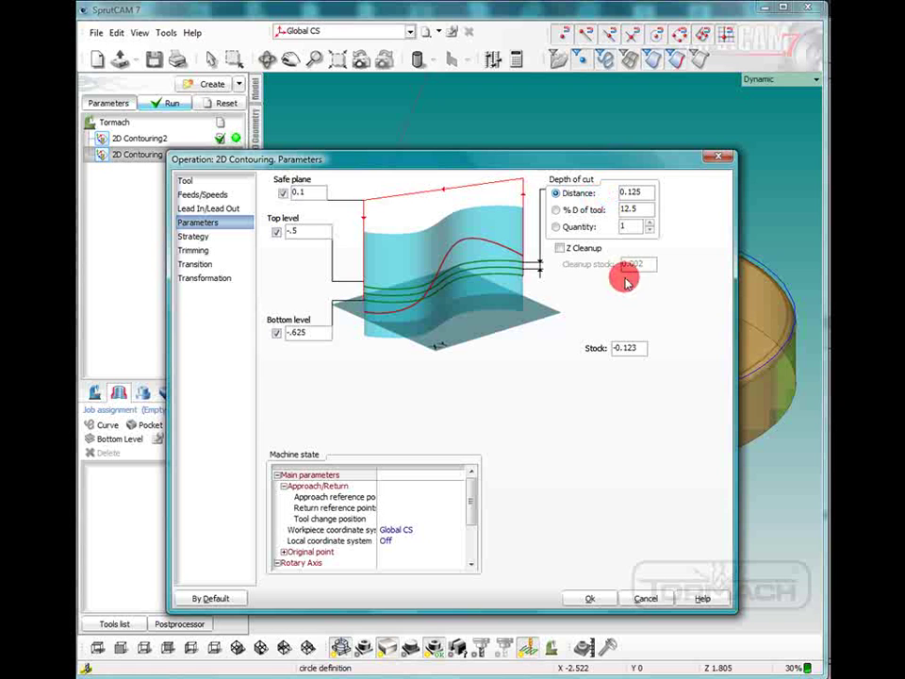
{"action": "left_click", "coordinate": [634, 348]}
{"action": "type", "text": "0"}
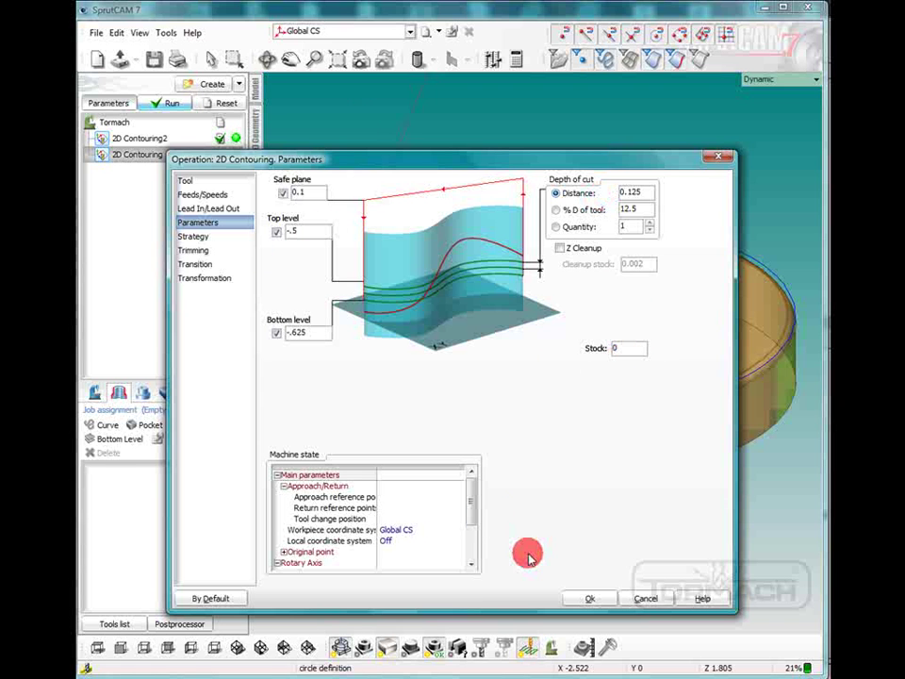
- Confirm the settings, assign the disc's top rim contour as the curve, and recalculate the toolpath
{"action": "left_click", "coordinate": [588, 598]}
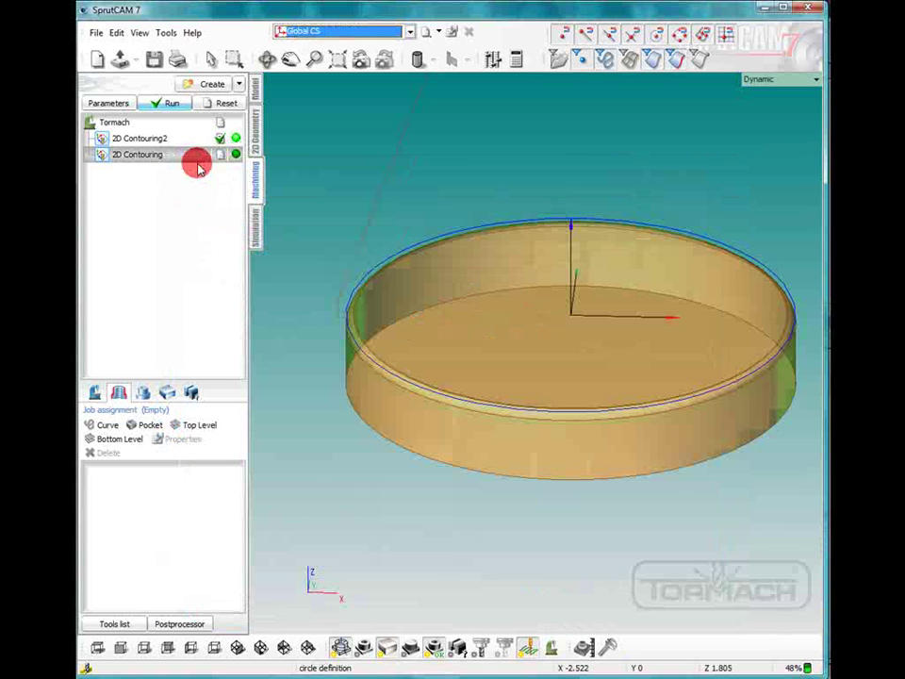
{"action": "left_click", "coordinate": [168, 102]}
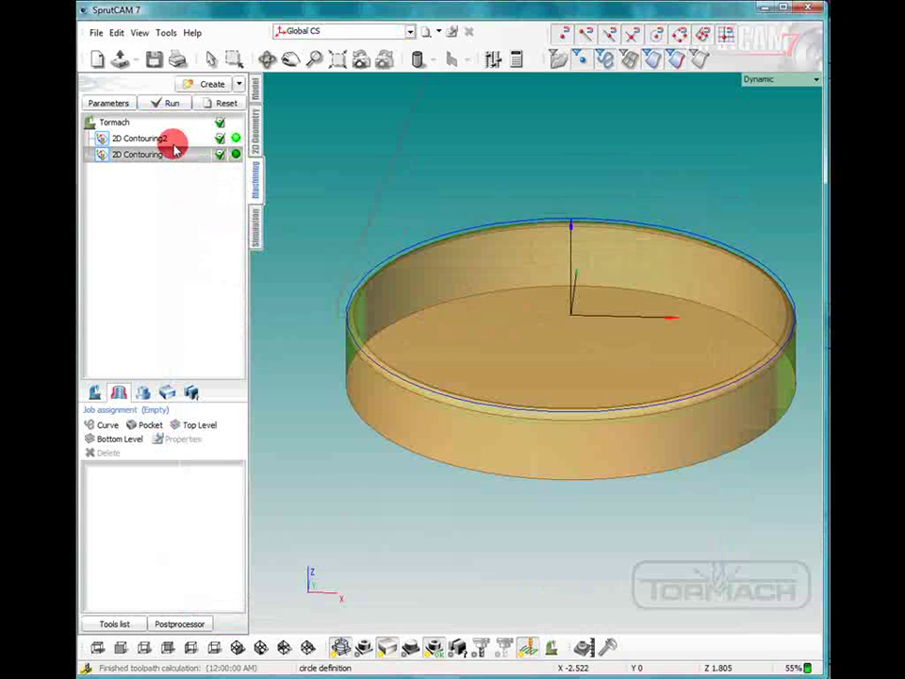
{"action": "left_click", "coordinate": [396, 377]}
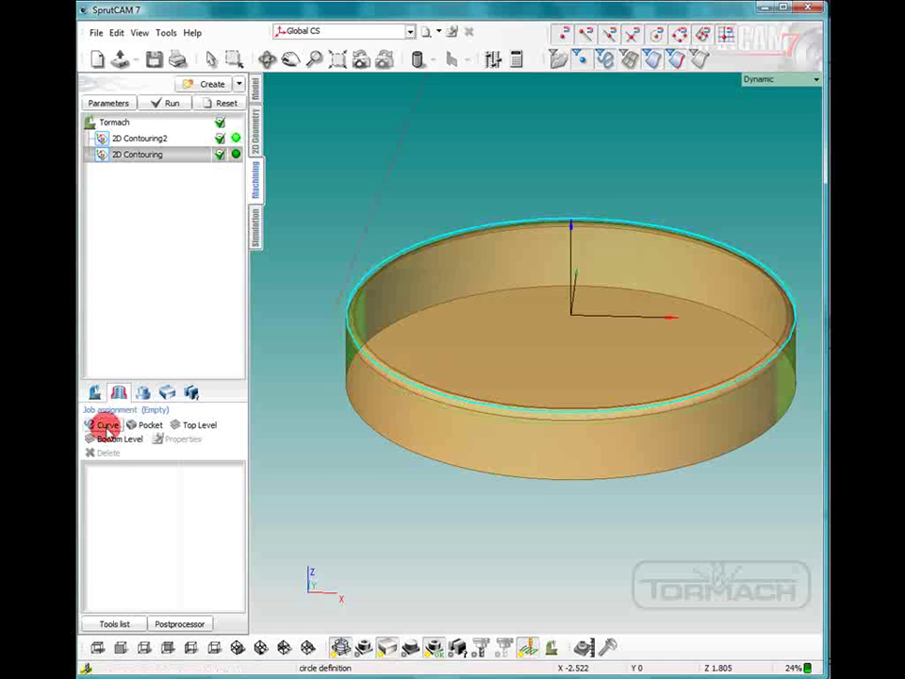
{"action": "left_click", "coordinate": [102, 425]}
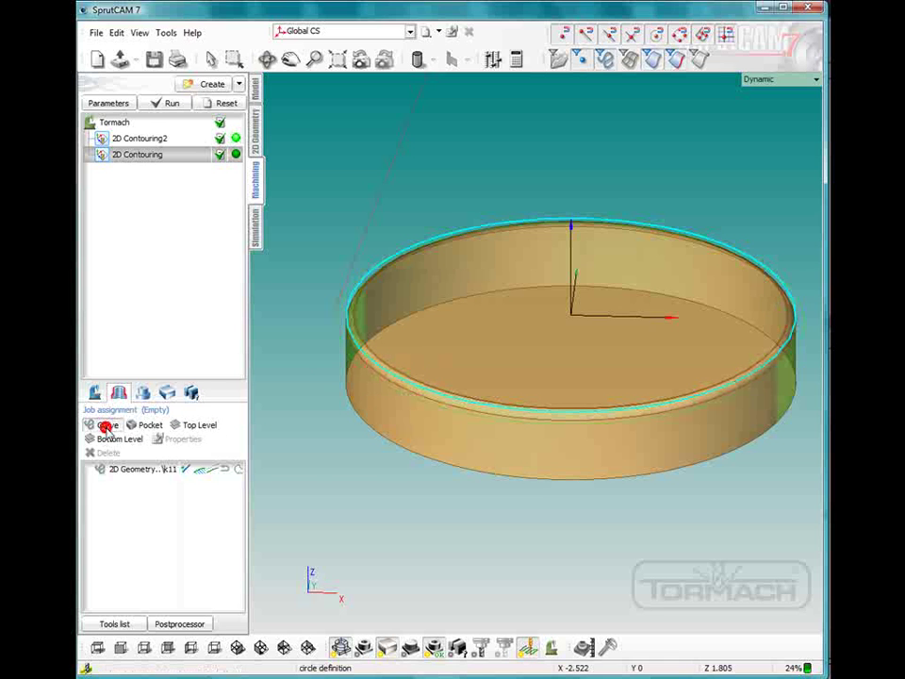
{"action": "left_click", "coordinate": [170, 103]}
- Orbit and zoom the part to check the toolpath following the rim circle
{"action": "right_click_drag", "start_coordinate": [493, 349], "coordinate": [491, 380]}
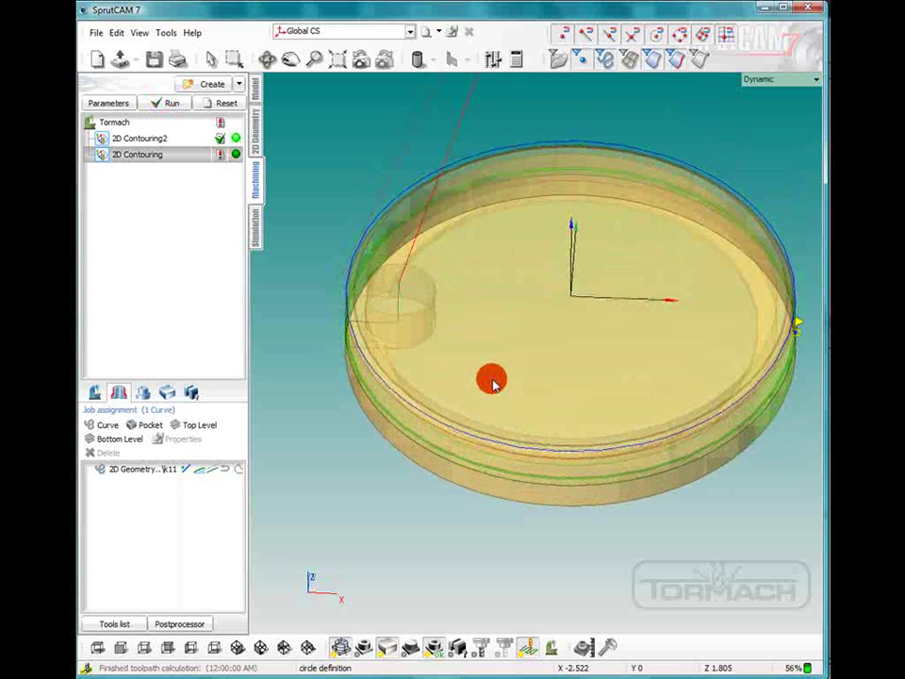
{"action": "left_click", "coordinate": [187, 474]}
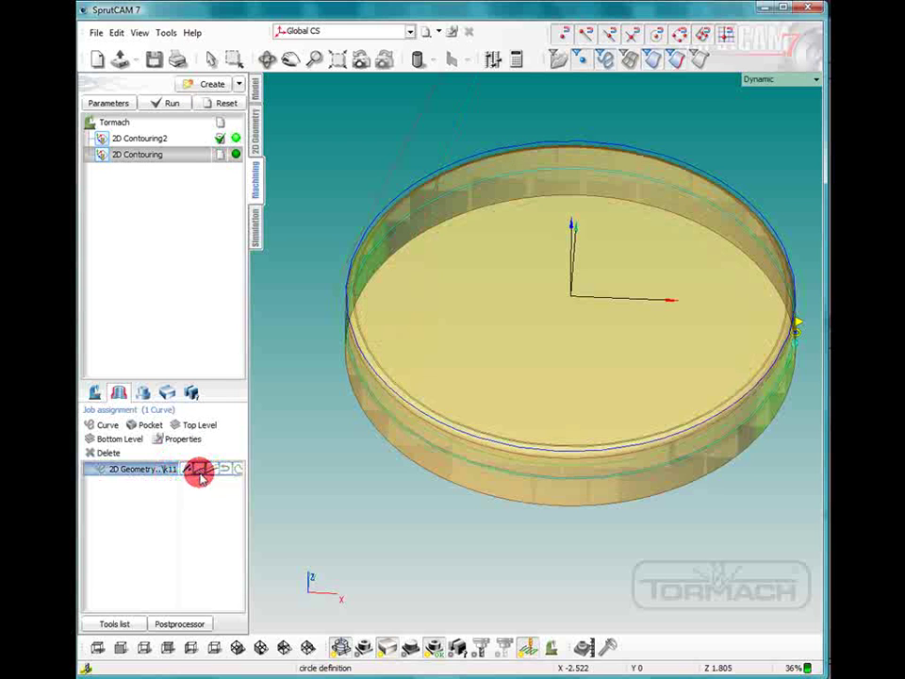
{"action": "right_click_drag", "start_coordinate": [457, 431], "coordinate": [637, 479]}
{"action": "scroll", "coordinate": [636, 479], "scroll_direction": "down", "scroll_amount": 3}
{"action": "scroll", "coordinate": [731, 435], "scroll_direction": "up", "scroll_amount": 5}
{"action": "scroll", "coordinate": [757, 439], "scroll_direction": "down", "scroll_amount": 2}
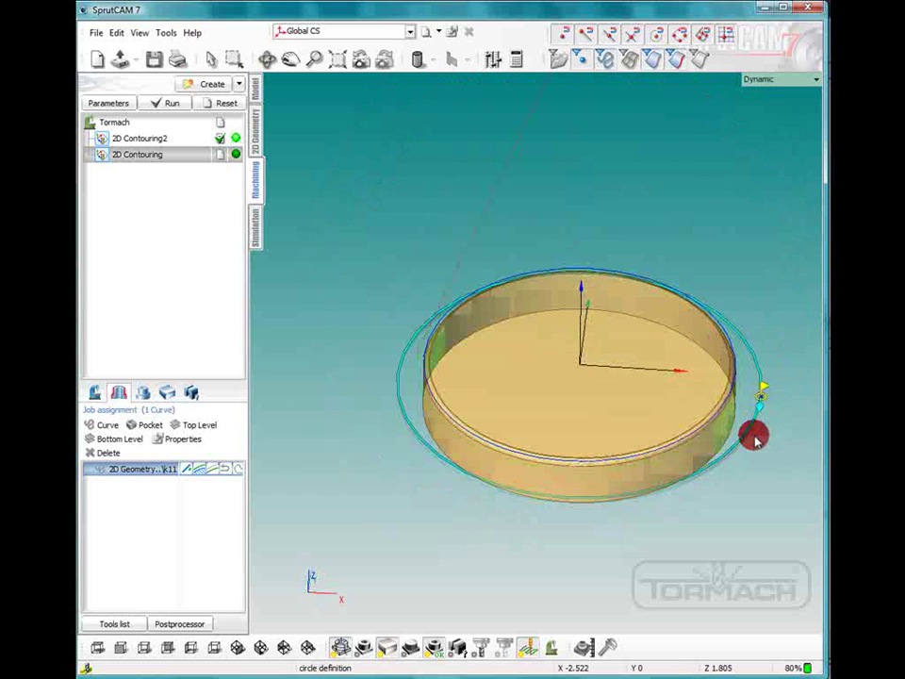
- Recalculate the toolpath and play the simulation at a slower speed until it finishes
{"action": "left_click", "coordinate": [167, 103]}
{"action": "left_click", "coordinate": [255, 228]}
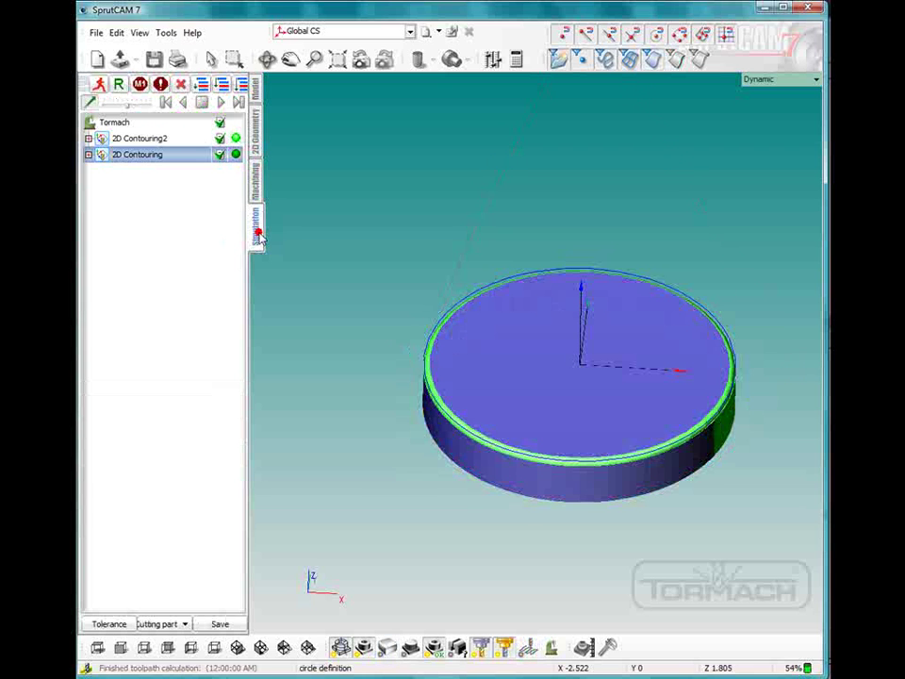
{"action": "left_click", "coordinate": [225, 103]}
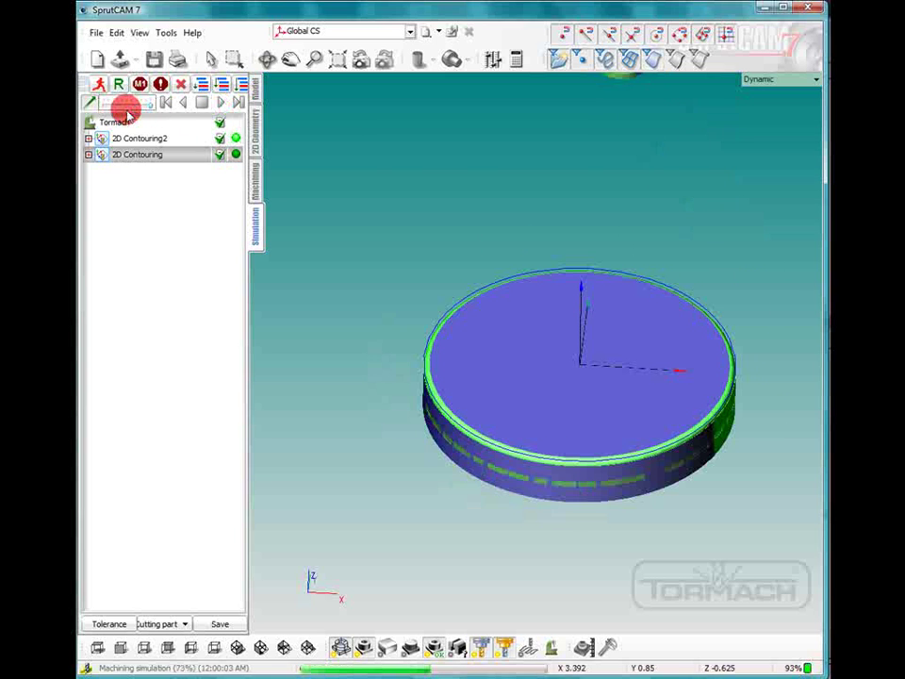
{"action": "left_click", "coordinate": [120, 101]}
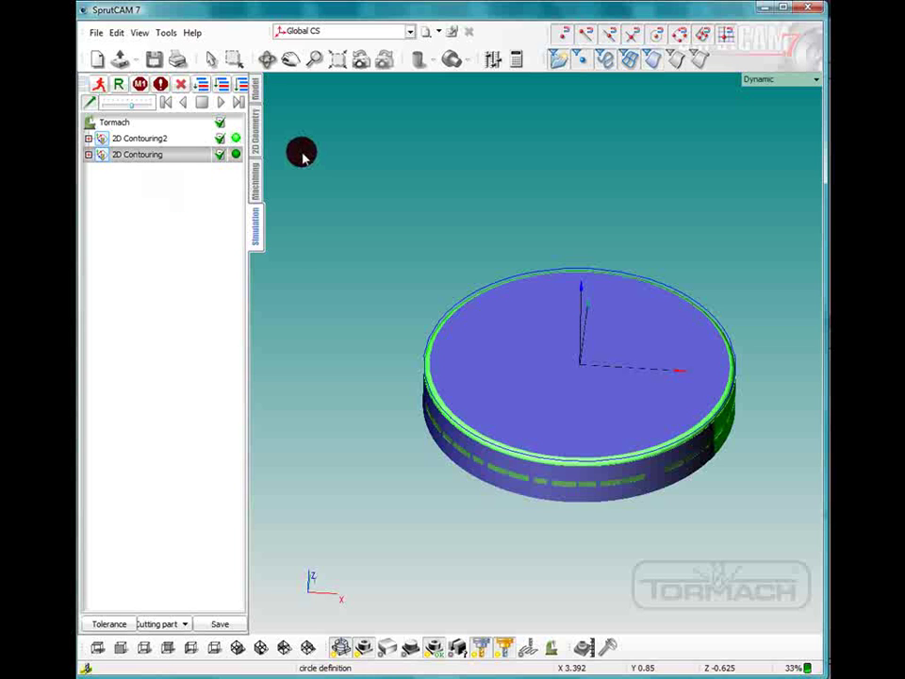
- Change the 2D Contouring operation's display colour from green to pink in its Properties
{"action": "left_click", "coordinate": [255, 184]}
{"action": "left_click", "coordinate": [170, 159]}
{"action": "right_click", "coordinate": [174, 156]}
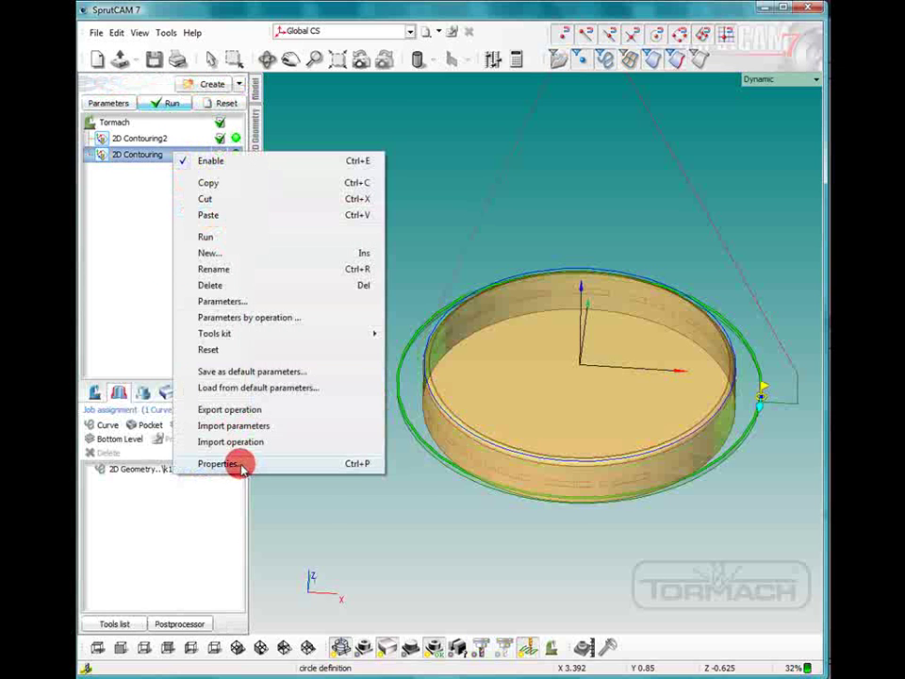
{"action": "left_click", "coordinate": [121, 193]}
{"action": "left_click", "coordinate": [163, 159]}
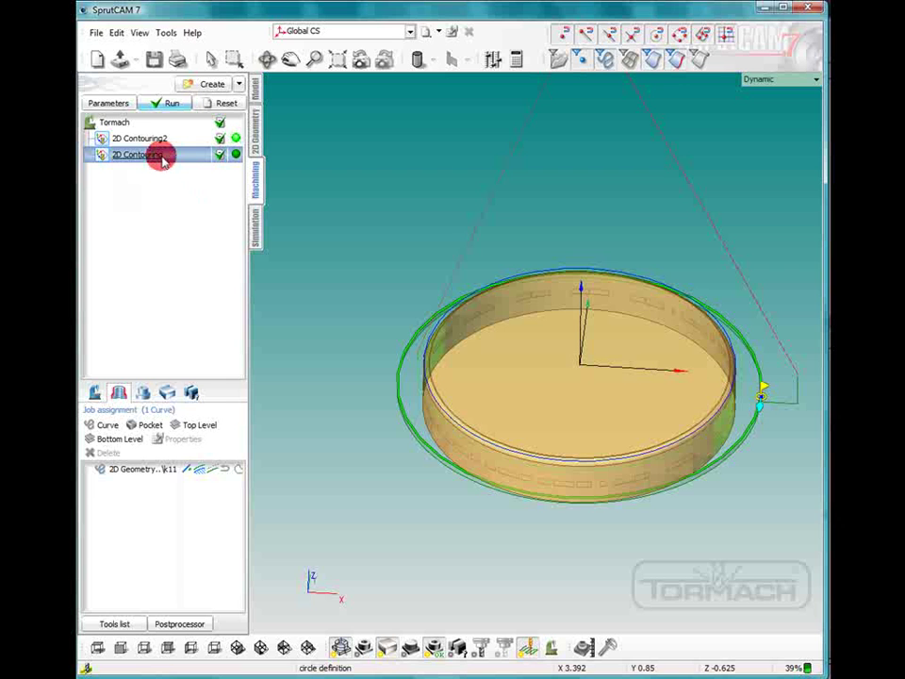
{"action": "right_click", "coordinate": [163, 158]}
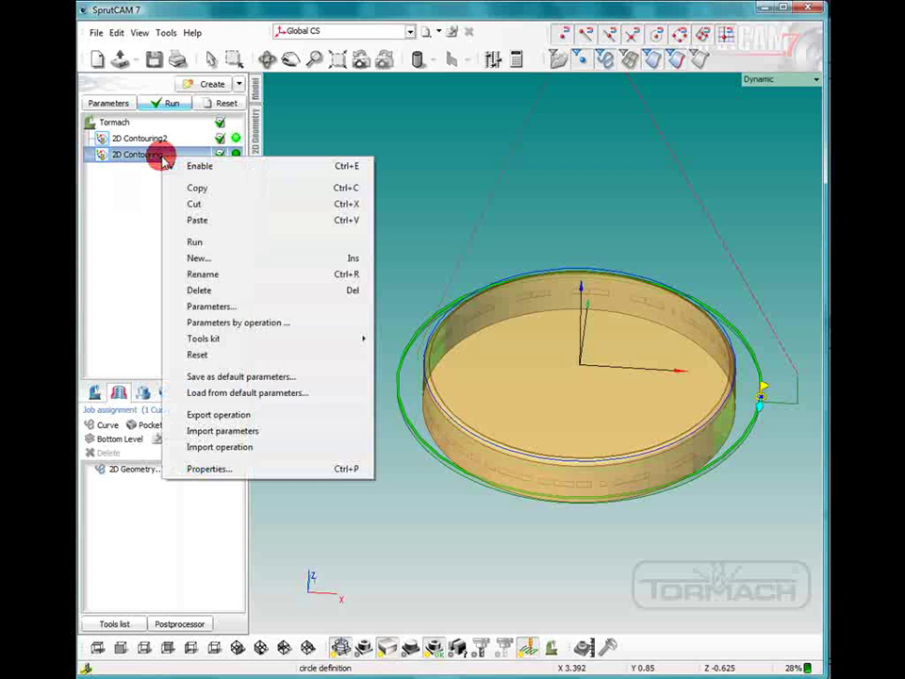
{"action": "left_click", "coordinate": [230, 469]}
{"action": "left_click", "coordinate": [310, 508]}
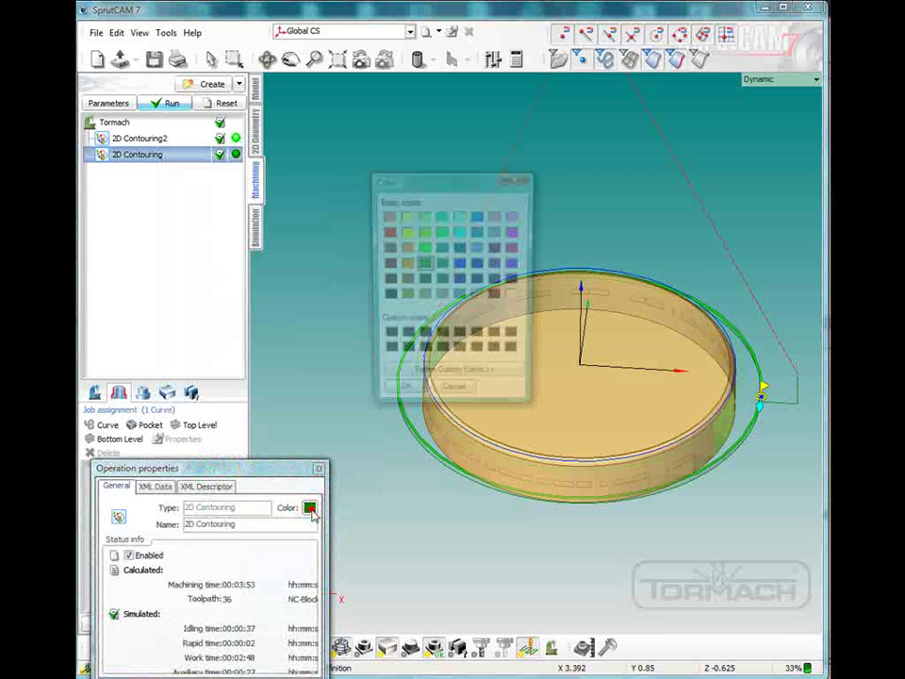
{"action": "left_click", "coordinate": [513, 249]}
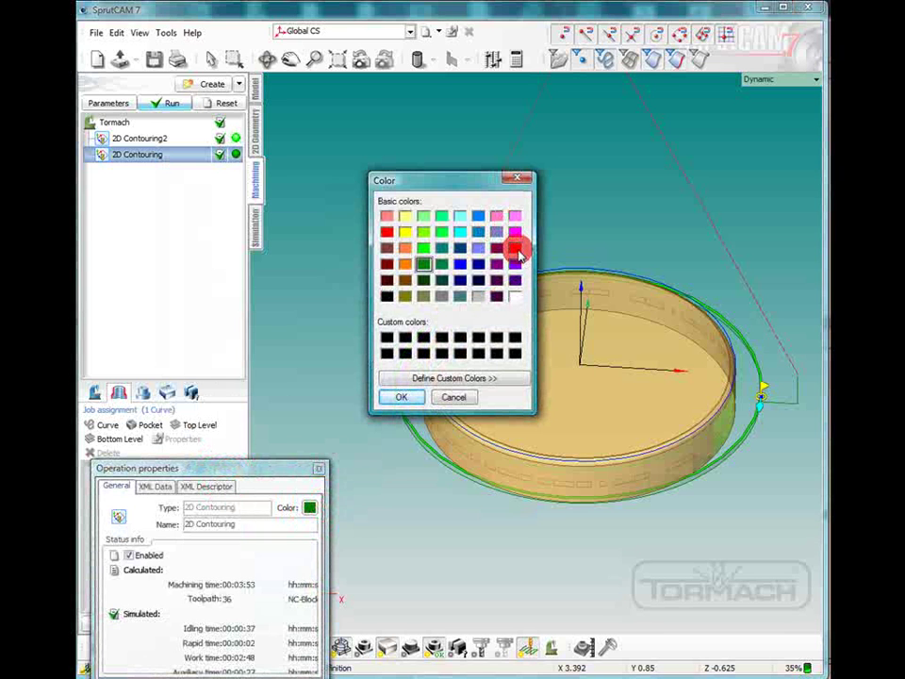
{"action": "left_click", "coordinate": [399, 396]}
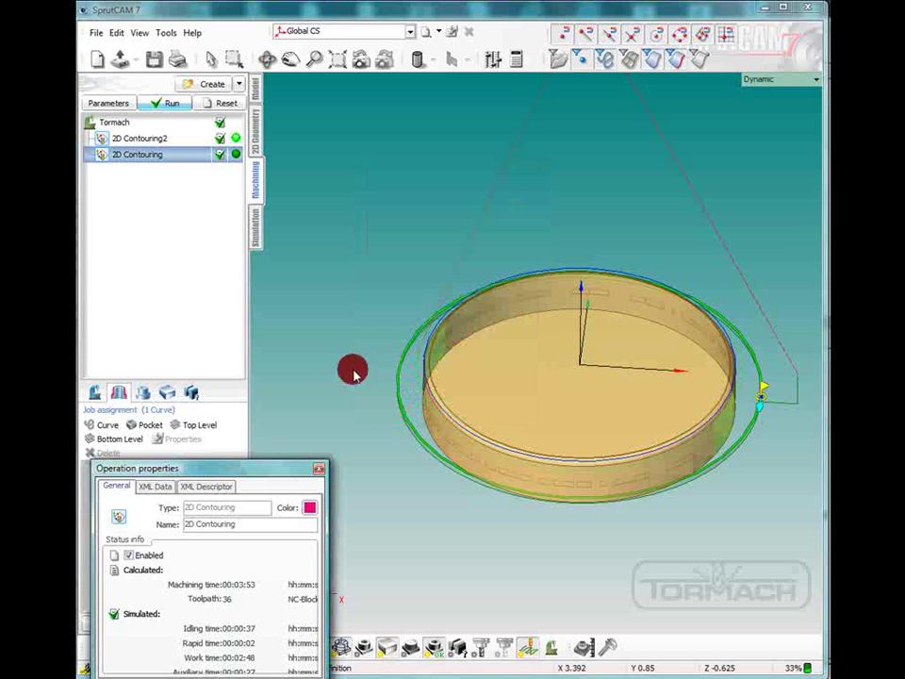
{"action": "left_click", "coordinate": [319, 468]}
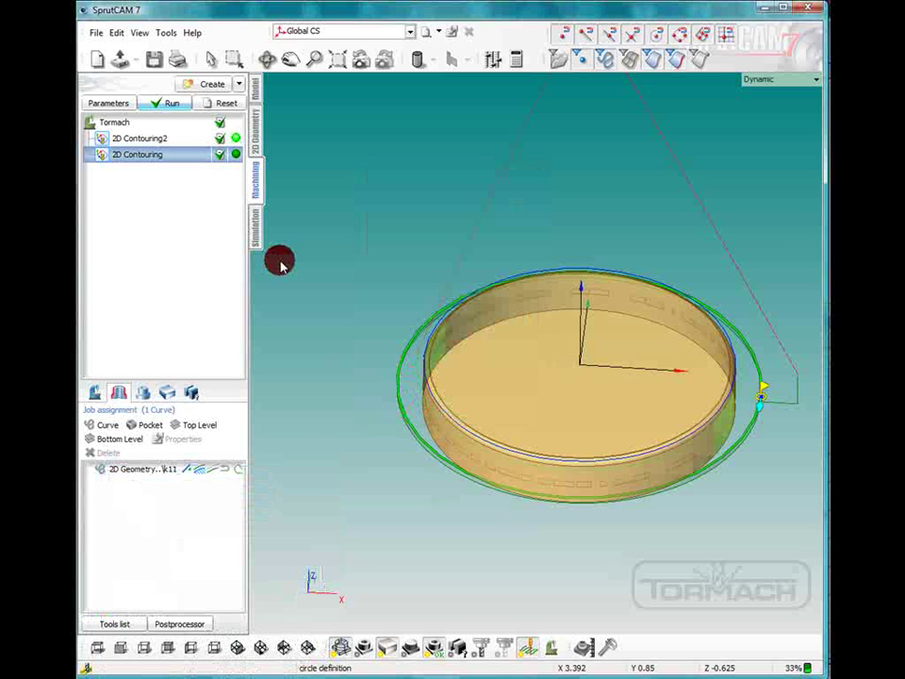
- Set the 2D Contouring stock allowance to -.125
{"action": "left_click", "coordinate": [138, 156]}
{"action": "double_click", "coordinate": [137, 155]}
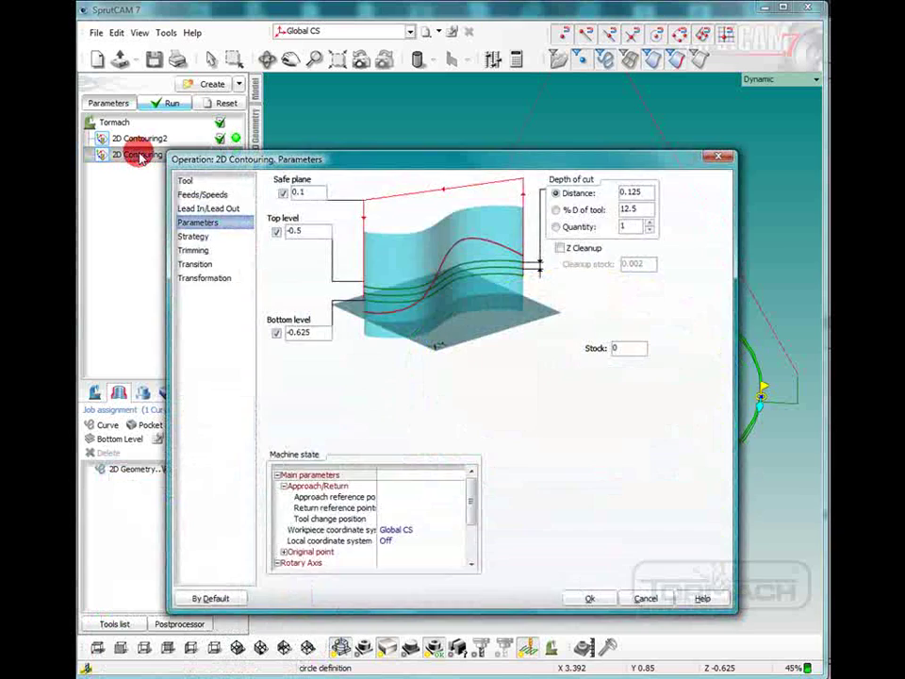
{"action": "left_click", "coordinate": [529, 357]}
{"action": "key", "text": "BackSpace"}
{"action": "type", "text": "-.125"}
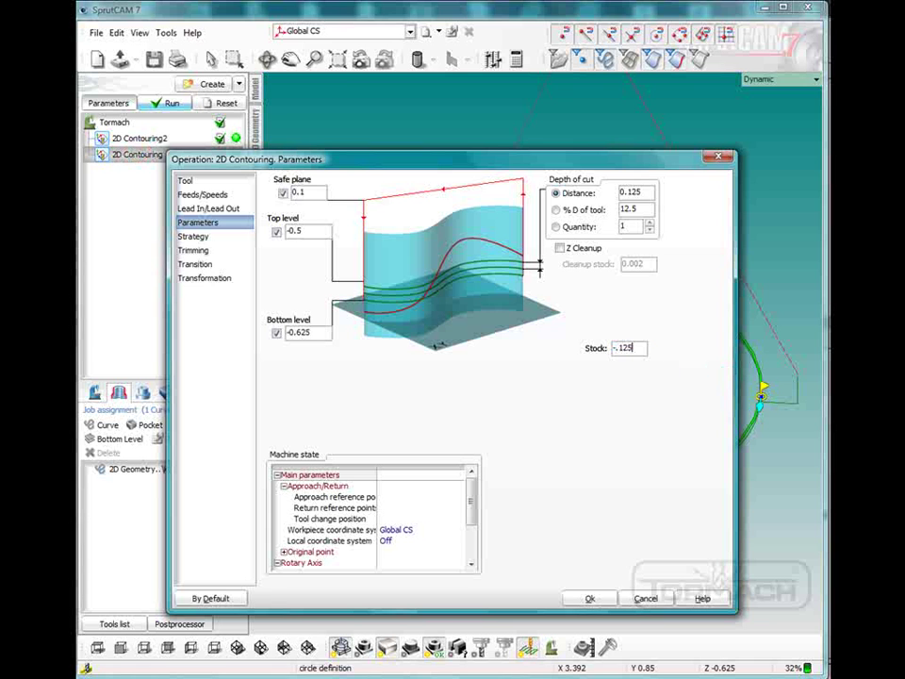
{"action": "left_click", "coordinate": [586, 599]}
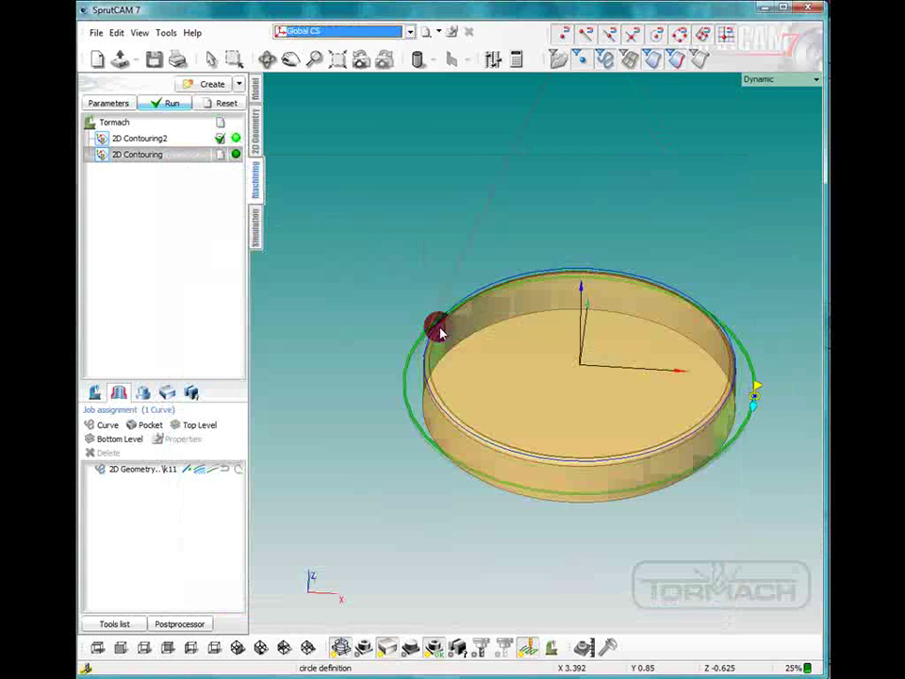
- Recalculate the toolpath, reset the simulated stock and replay the machining simulation
{"action": "left_click", "coordinate": [171, 104]}
{"action": "left_click", "coordinate": [171, 104]}
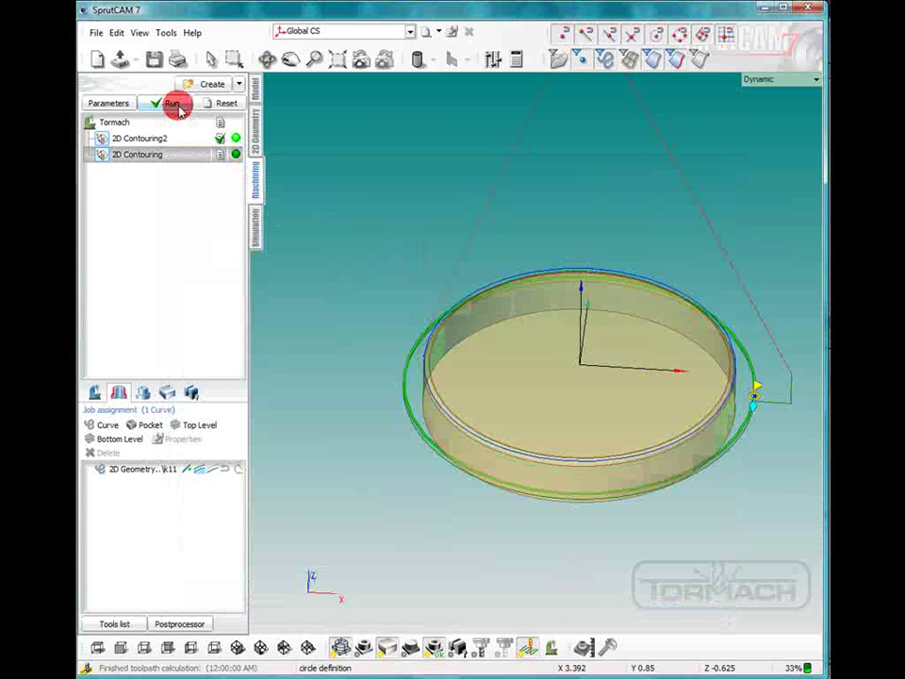
{"action": "left_click", "coordinate": [254, 231]}
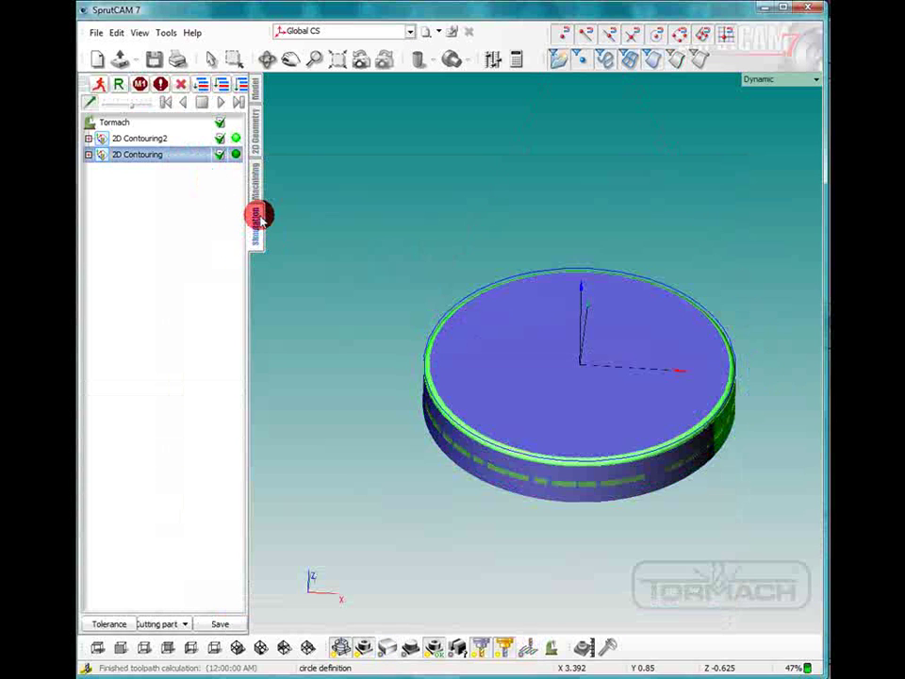
{"action": "left_click", "coordinate": [222, 85]}
{"action": "left_click", "coordinate": [224, 102]}
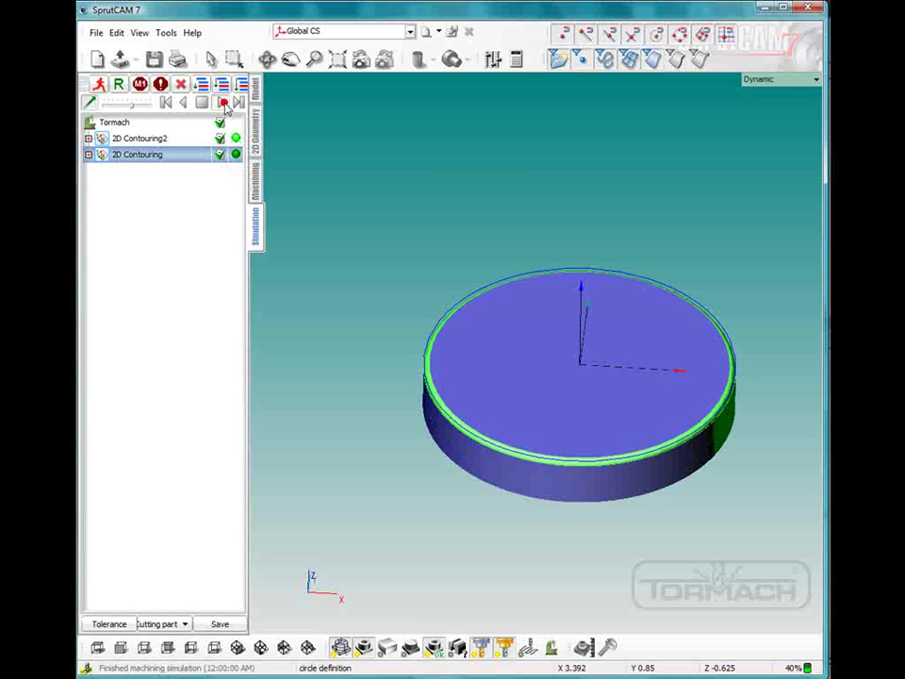
{"action": "left_click", "coordinate": [224, 103]}
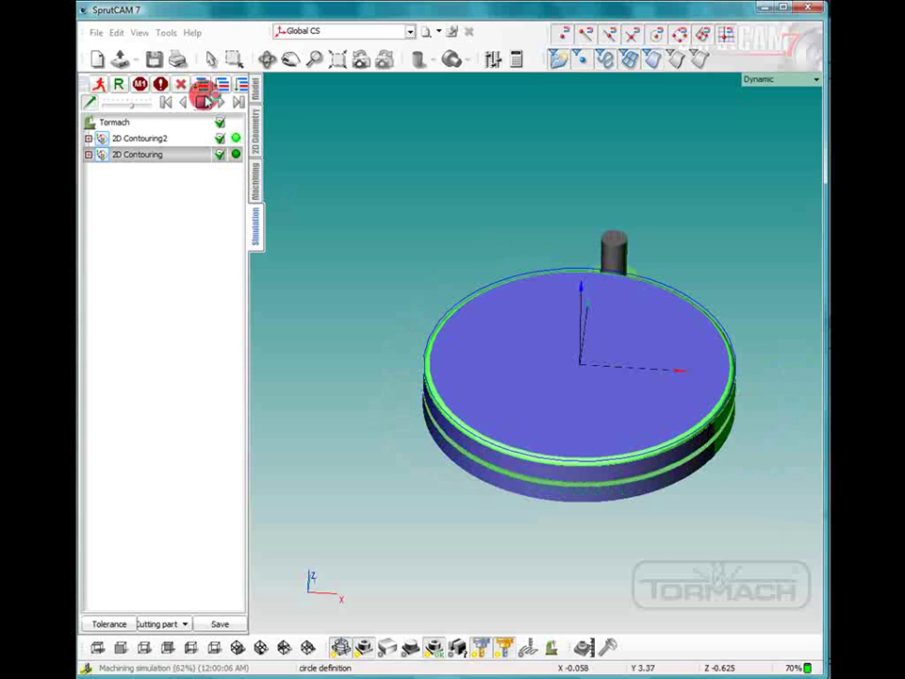
- Stop the simulation and set the 2D Contouring operation's colour to magenta pink
{"action": "left_click", "coordinate": [202, 101]}
{"action": "left_click", "coordinate": [257, 172]}
{"action": "left_click", "coordinate": [200, 157]}
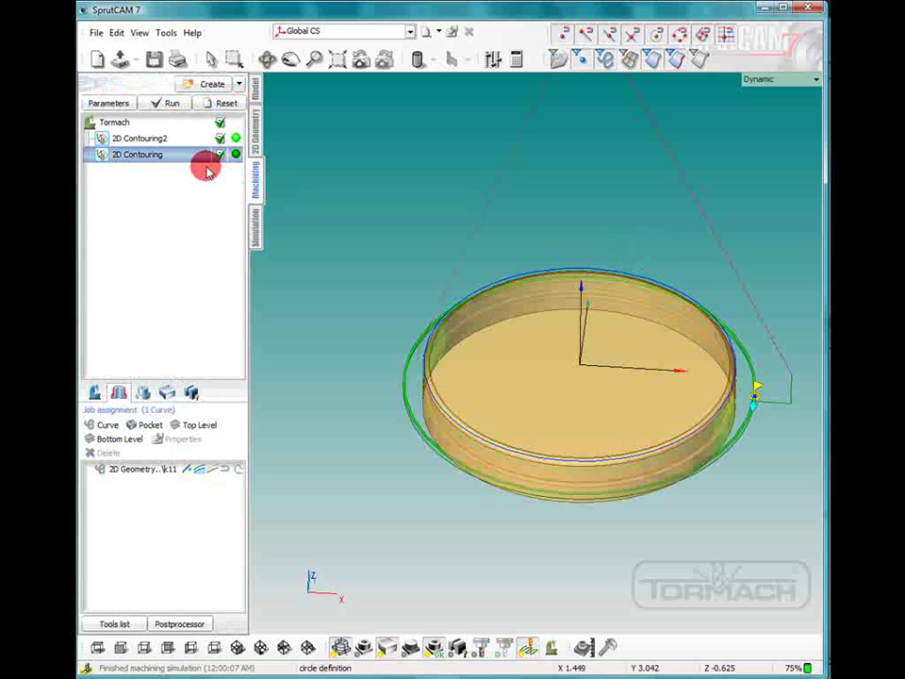
{"action": "right_click", "coordinate": [200, 155]}
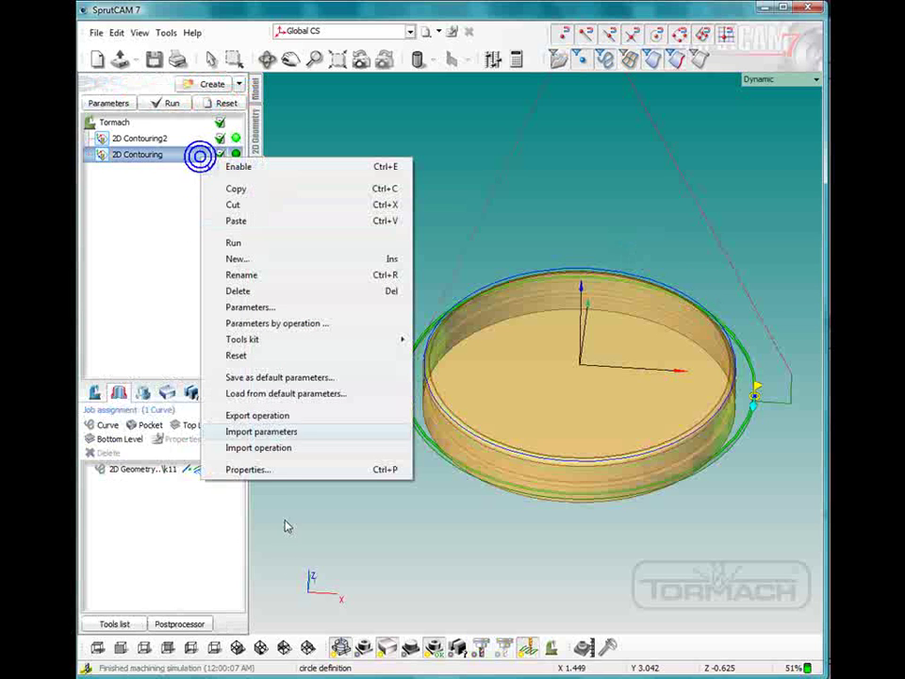
{"action": "left_click", "coordinate": [283, 470]}
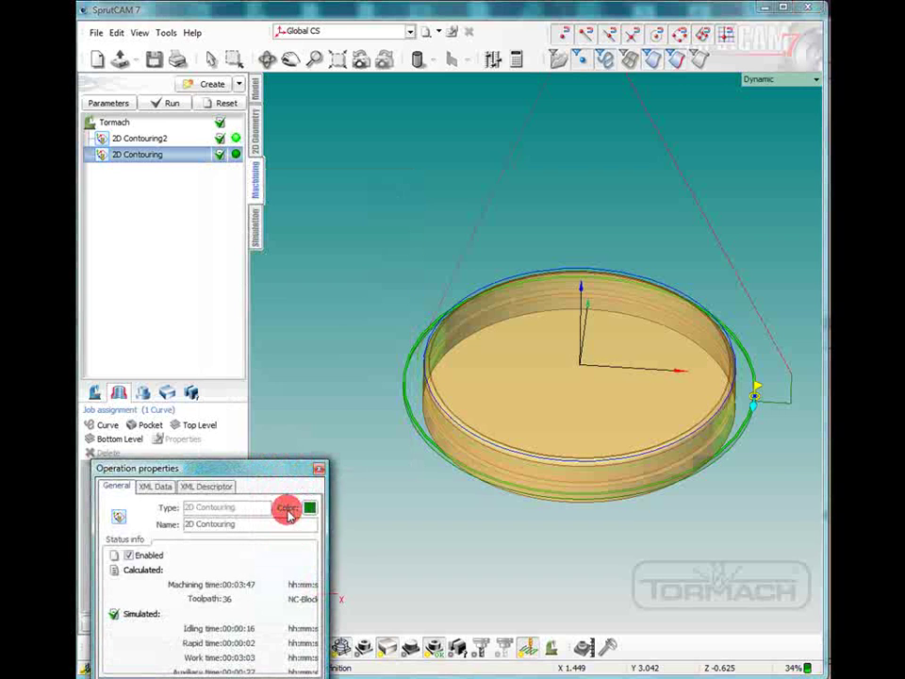
{"action": "left_click", "coordinate": [309, 507]}
{"action": "left_click", "coordinate": [476, 231]}
{"action": "left_click", "coordinate": [514, 247]}
{"action": "left_click", "coordinate": [399, 399]}
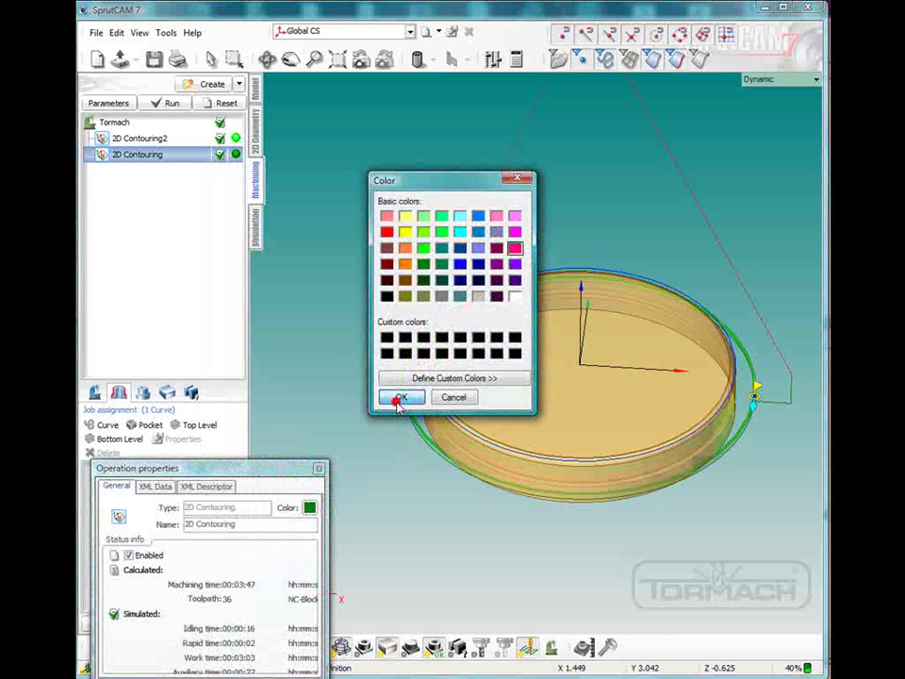
{"action": "left_click", "coordinate": [397, 399]}
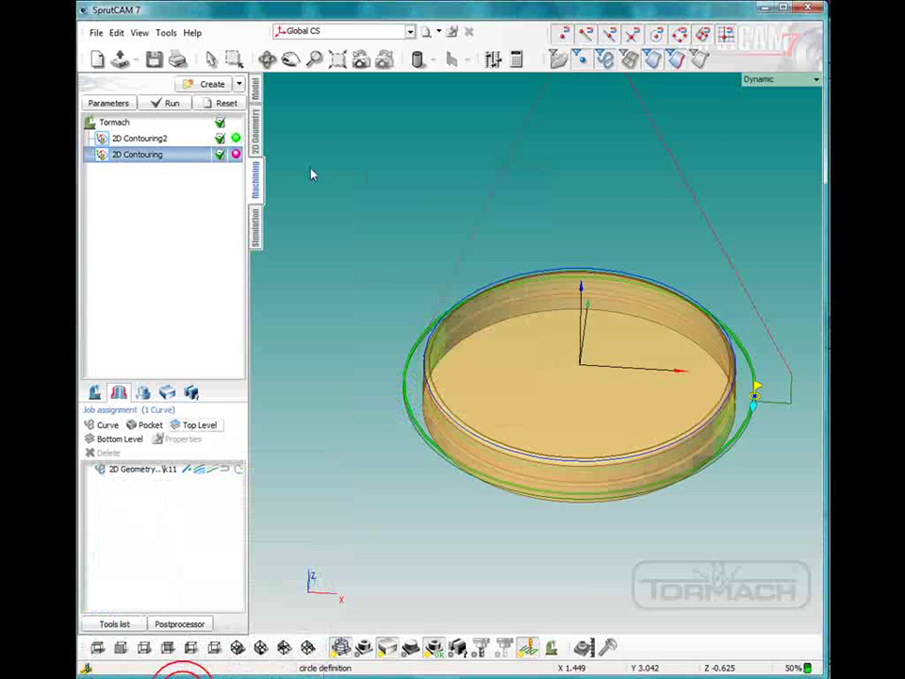
- Rerun the machining simulation and tilt the view edge-on to show the pink groove around the disc's side
{"action": "left_click", "coordinate": [253, 238]}
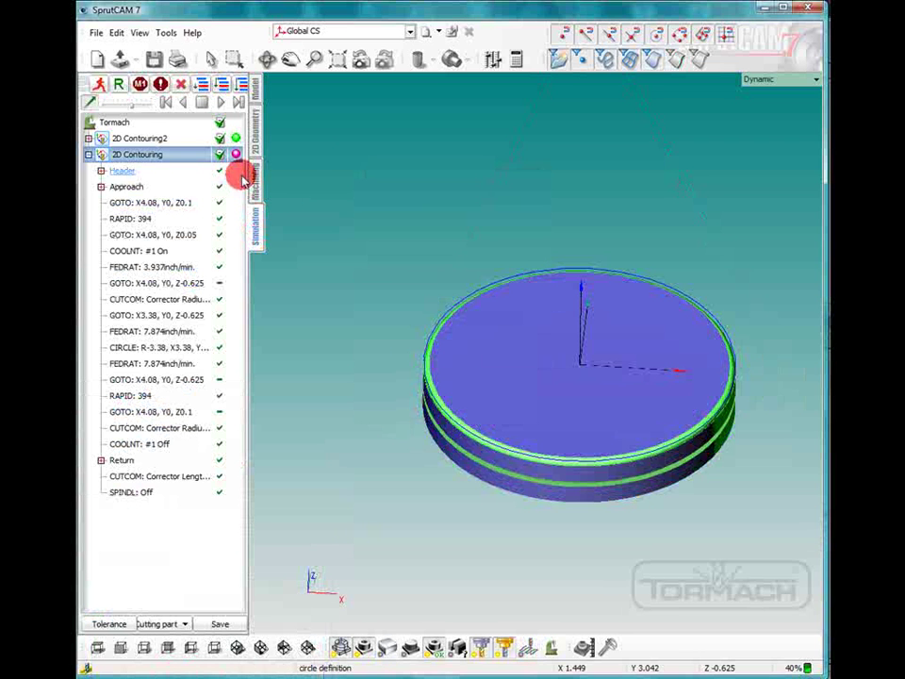
{"action": "left_click", "coordinate": [223, 85]}
{"action": "left_click", "coordinate": [224, 101]}
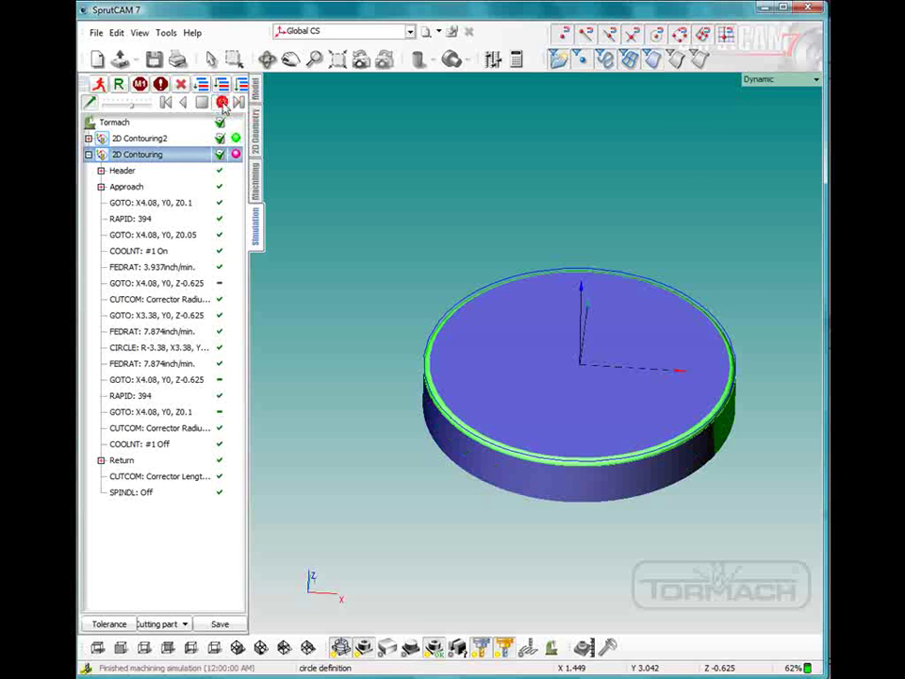
{"action": "left_click", "coordinate": [223, 102]}
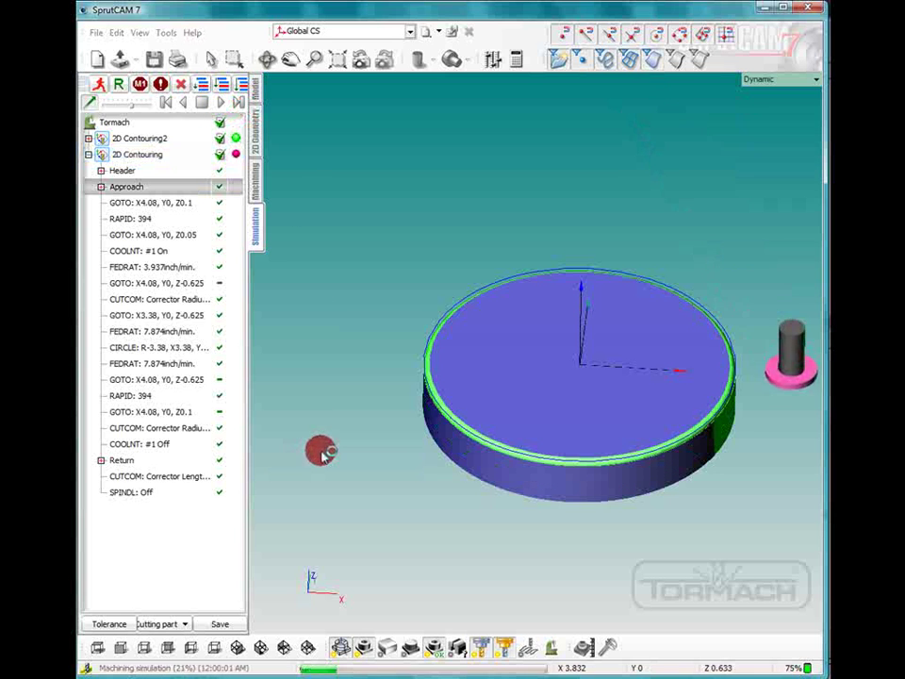
{"action": "left_click_drag", "start_coordinate": [366, 490], "coordinate": [365, 440]}
{"action": "left_click_drag", "start_coordinate": [364, 516], "coordinate": [427, 502]}
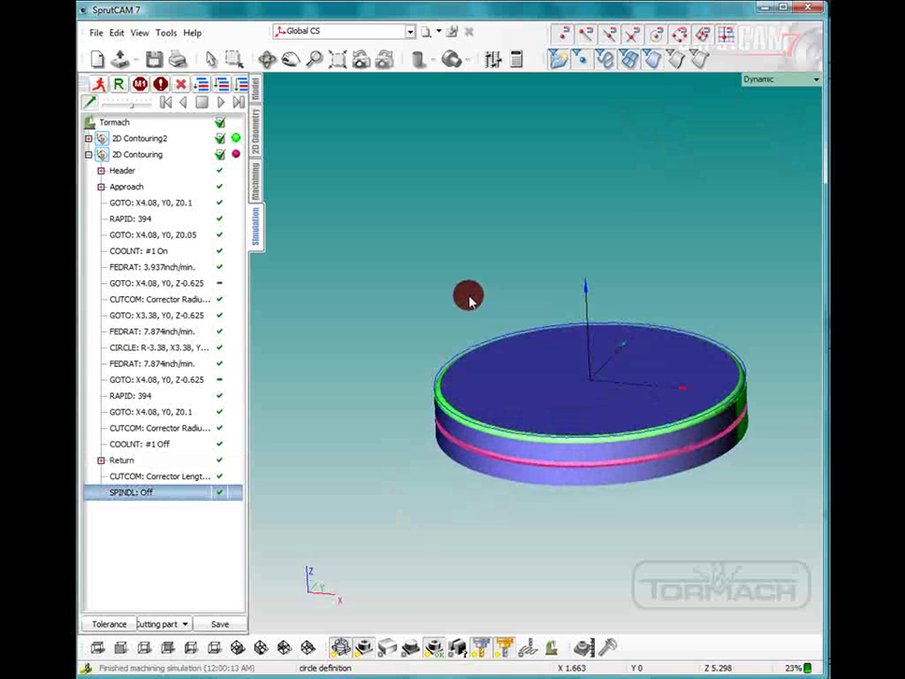